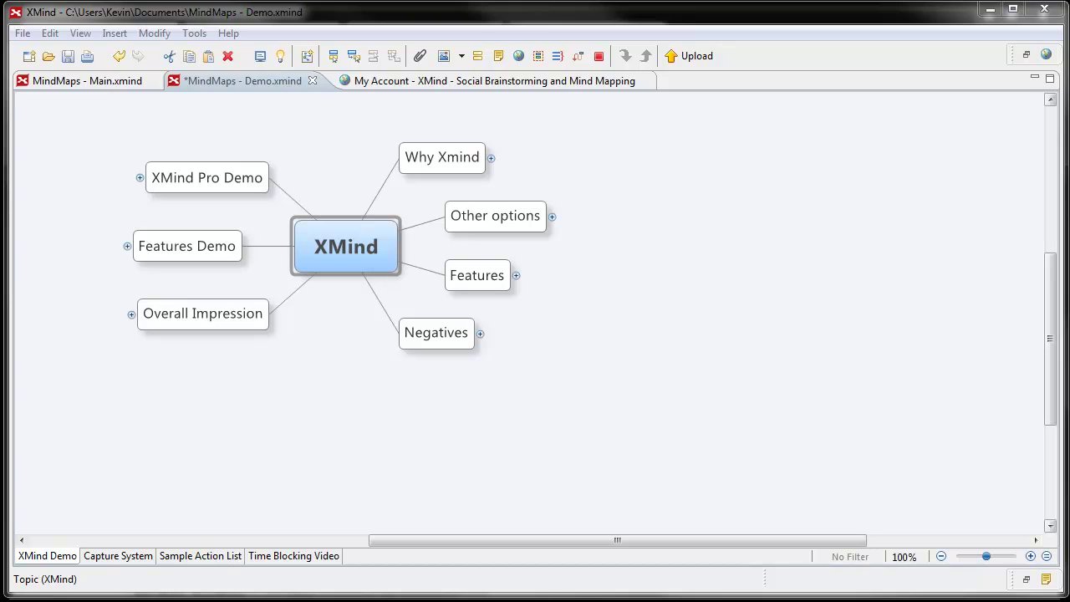
Unfold Why Xmind to show its eight reasons, such as 'It's simple to use' and 'It just works'
left_click_drag(776, 369, 849, 396)
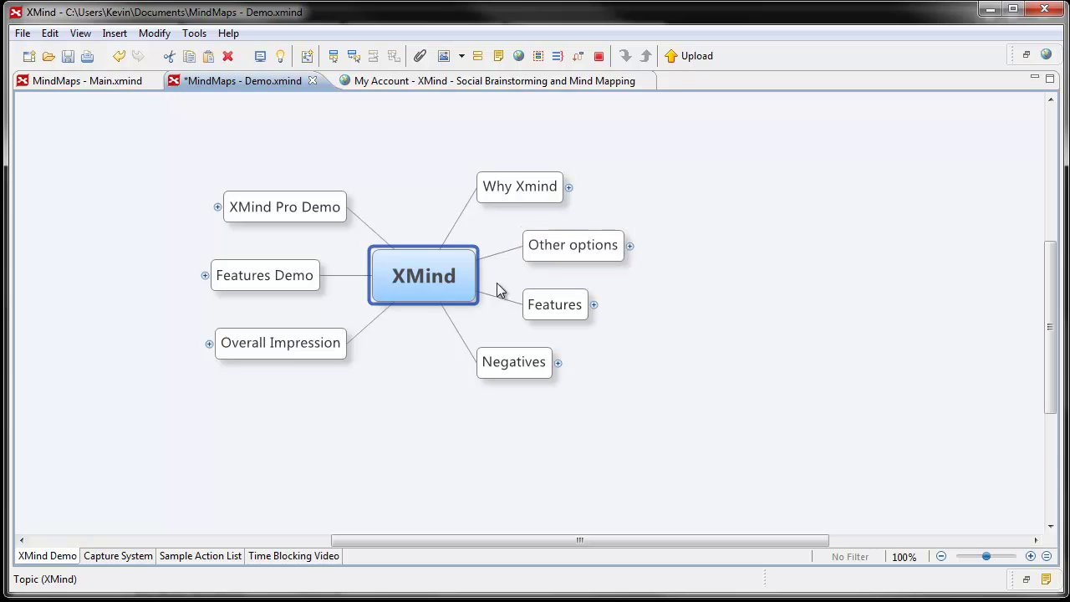
left_click(569, 187)
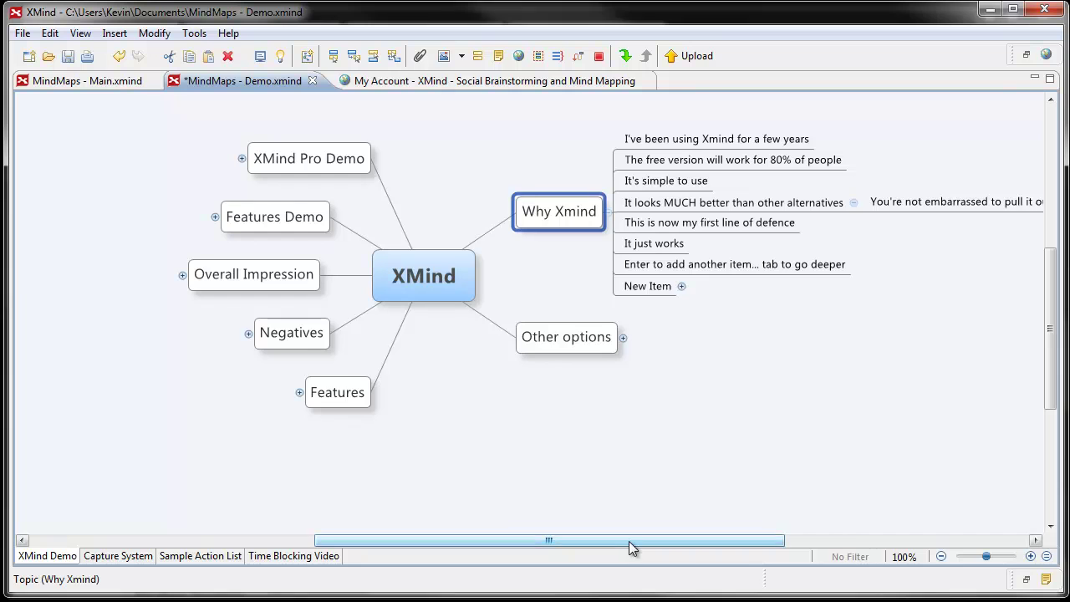
Select the subtopic about not being embarrassed and save the map with Ctrl+S
left_click_drag(632, 543, 709, 551)
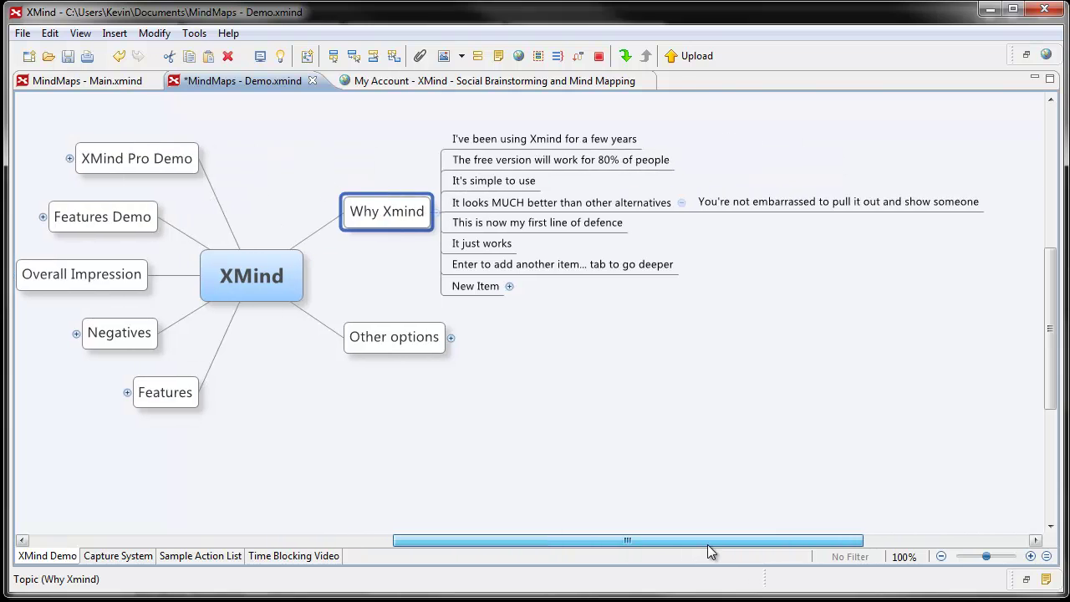
left_click(856, 209)
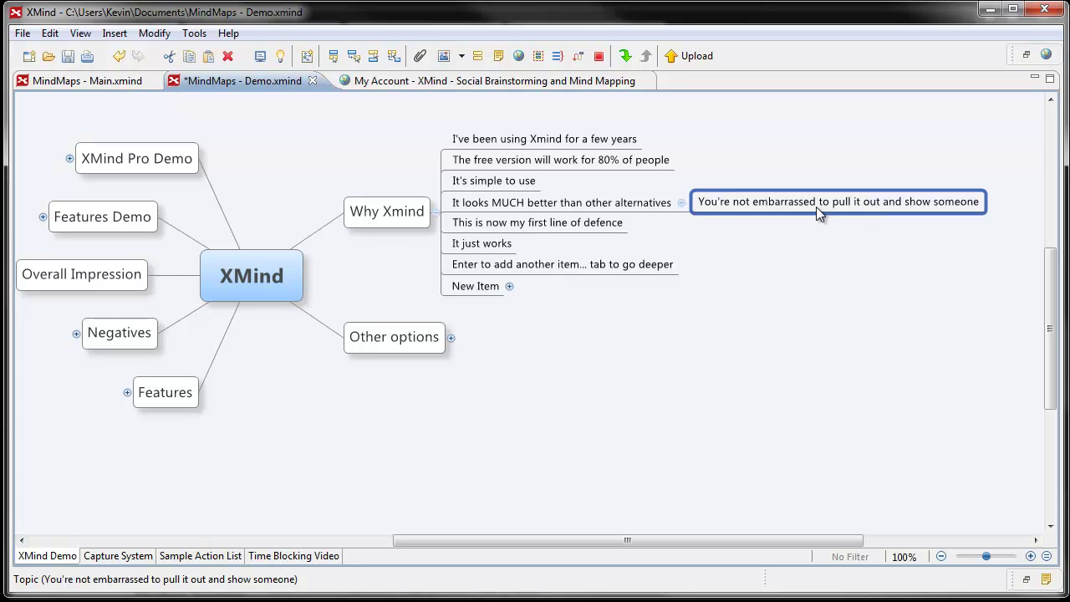
key("ctrl+s")
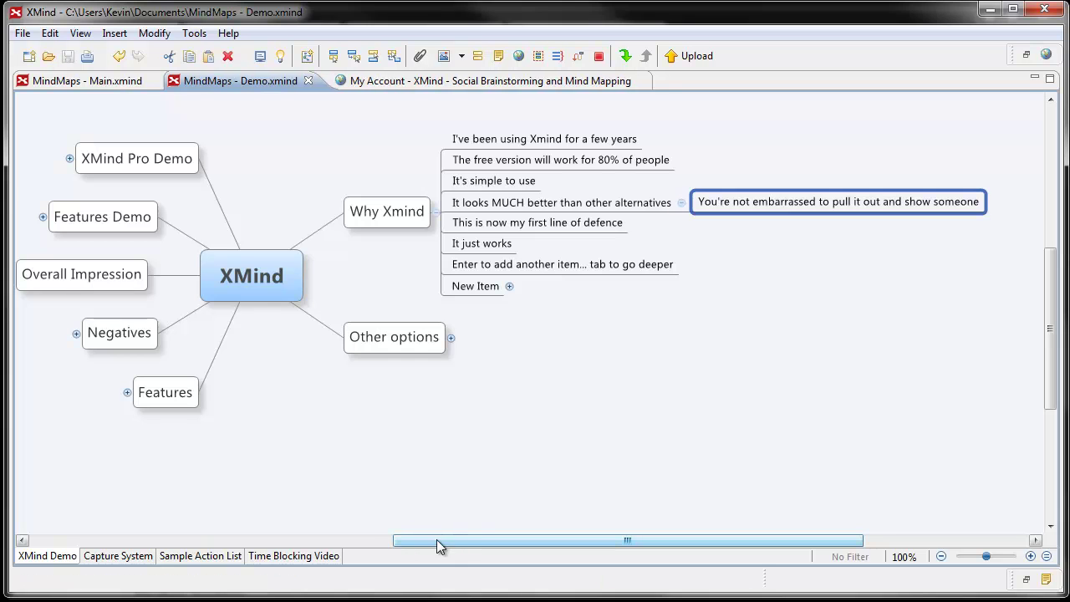
Fold 'It looks MUCH better than other alternatives' so its sub-point is hidden
left_click_drag(437, 539, 410, 536)
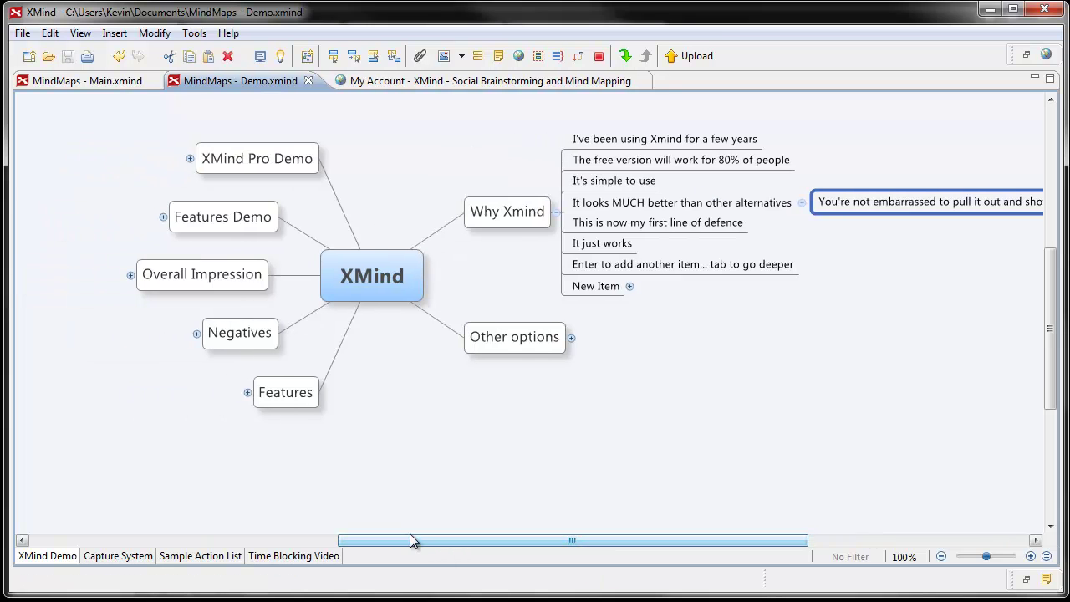
left_click(800, 203)
left_click(723, 227)
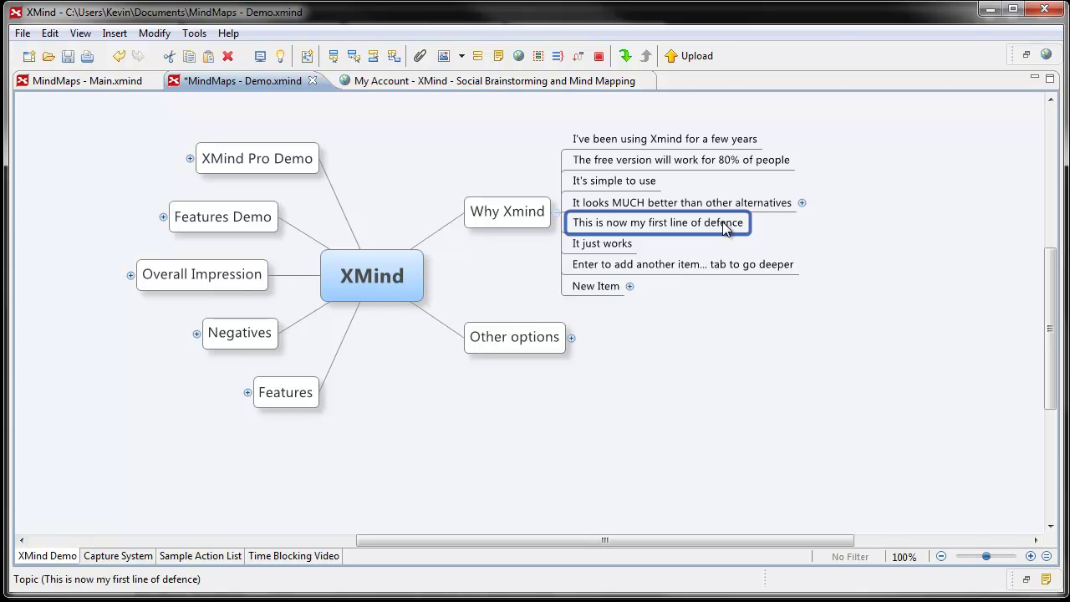
Delete the old New Item entry and add a new sibling titled 'New Item Here'
left_click(705, 264)
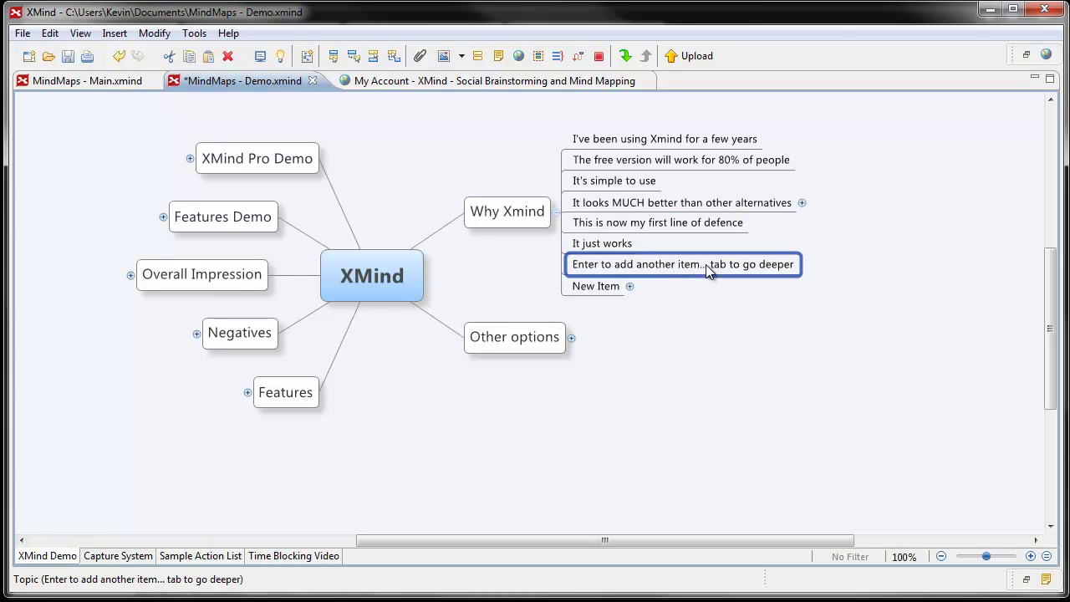
left_click(591, 288)
key("Delete")
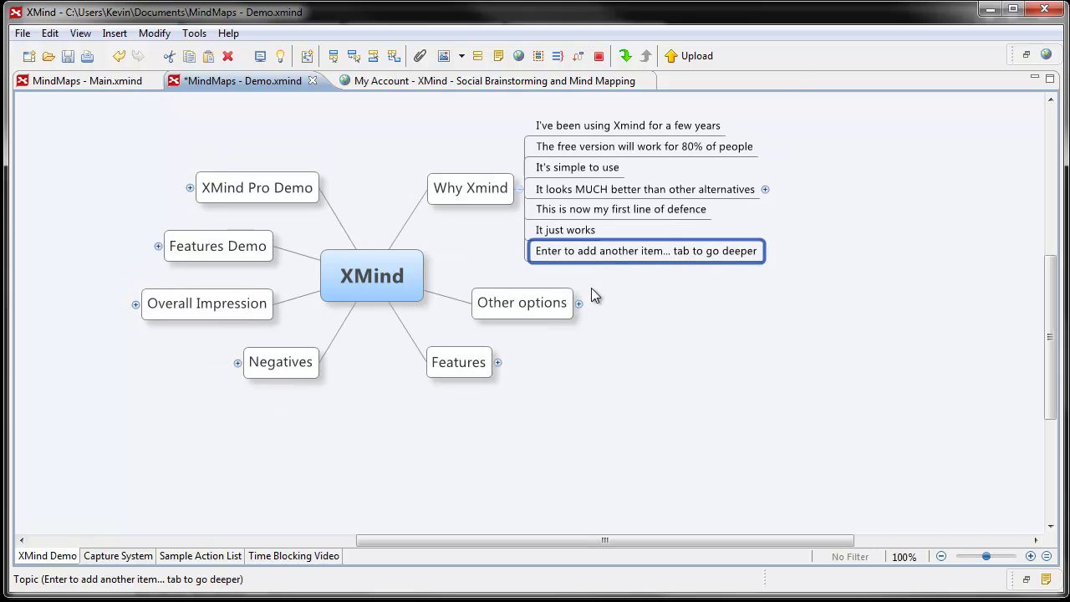
key("Return")
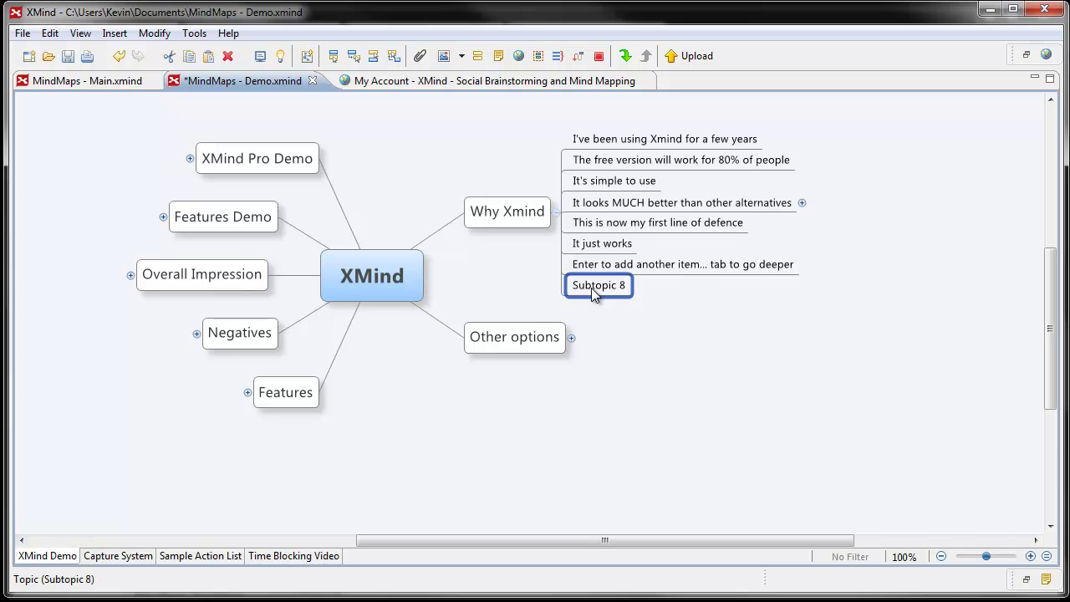
type("New")
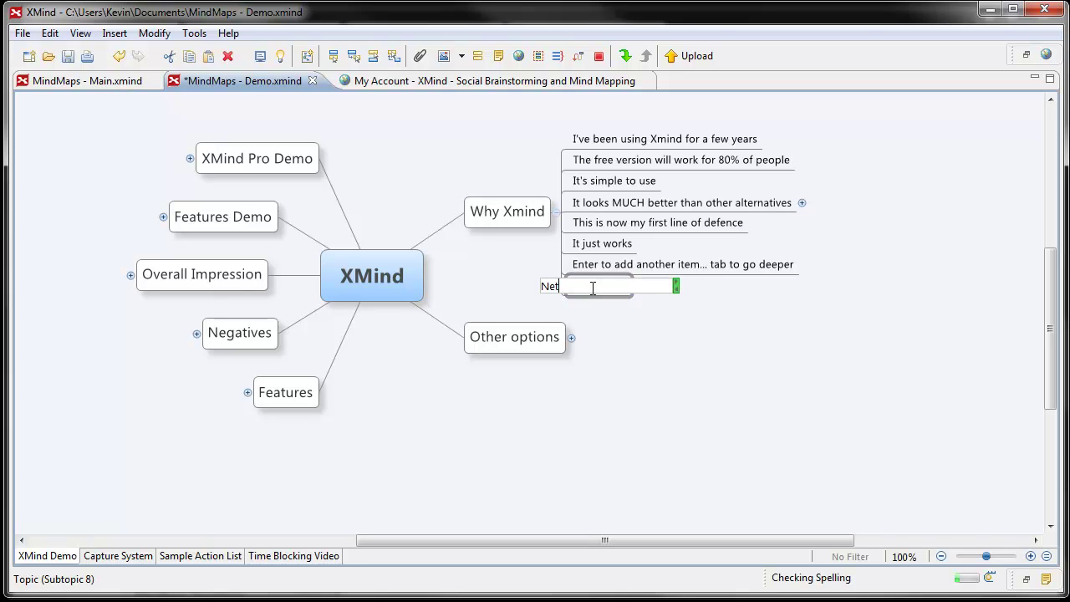
type(" Item Here")
key("Return")
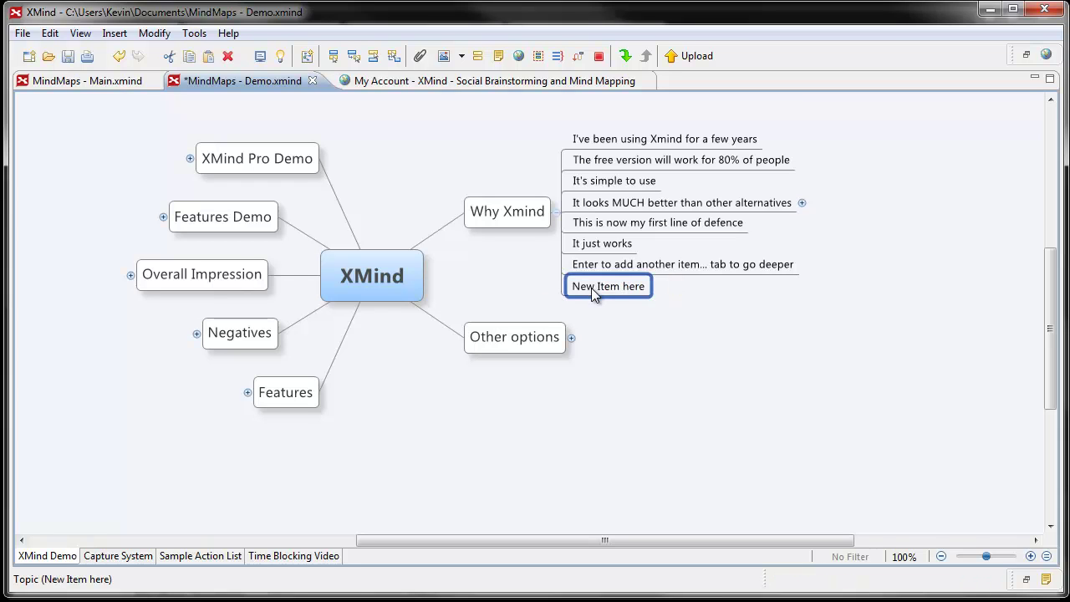
Add a child 'Going deeper' under 'New Item Here' and leave it folded
key("Tab")
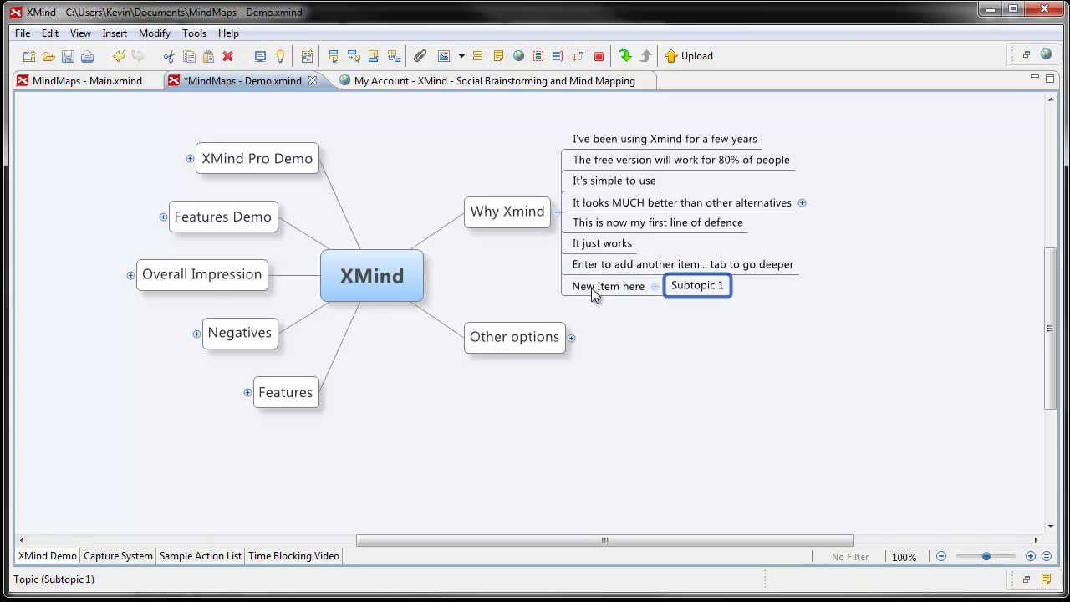
type("Going")
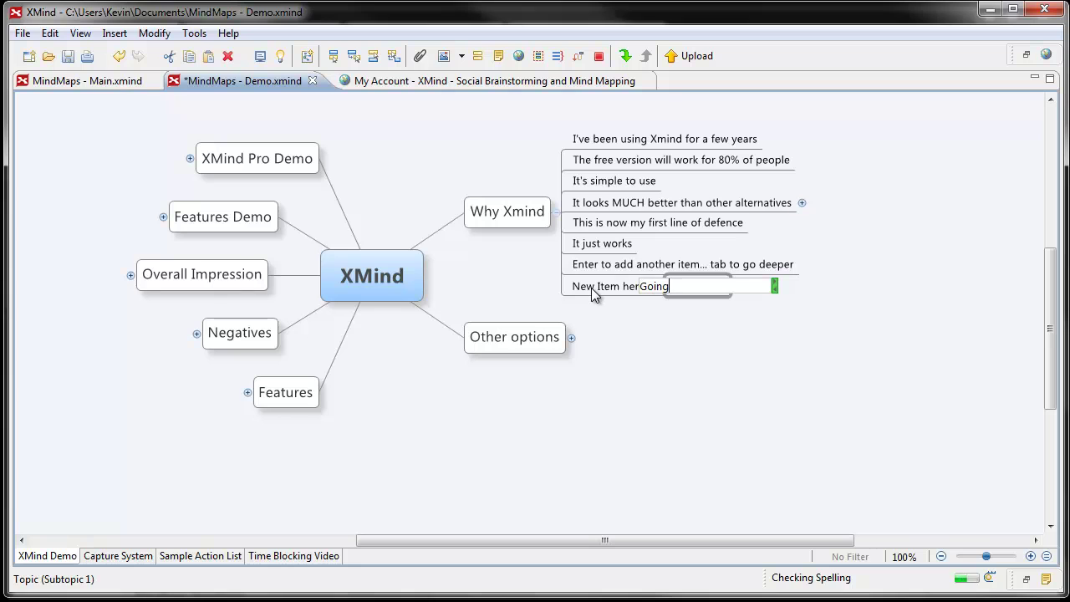
type(" deeper")
key("Return")
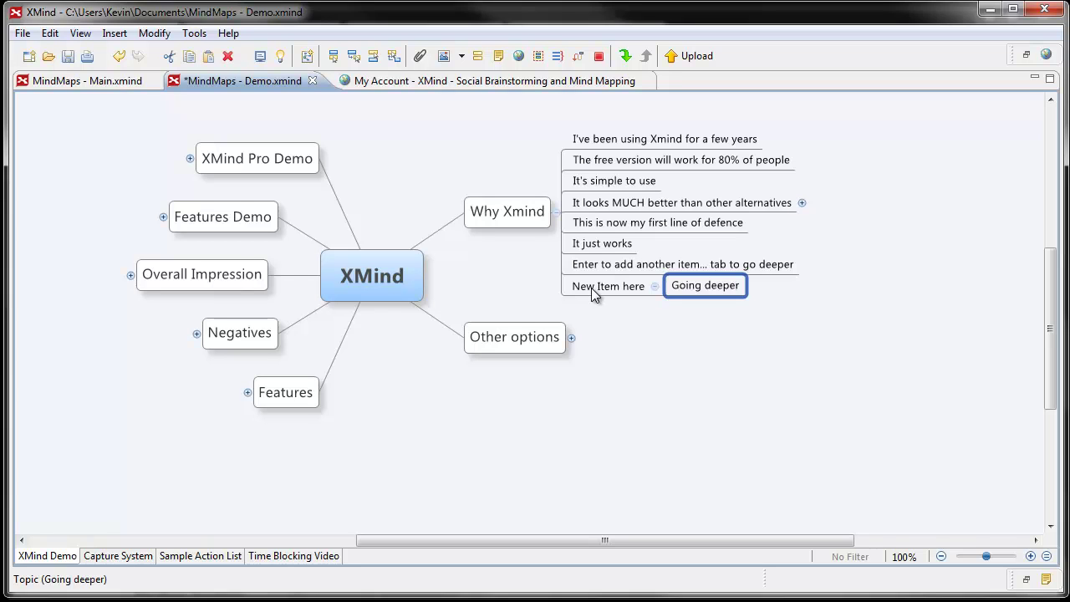
left_click(653, 288)
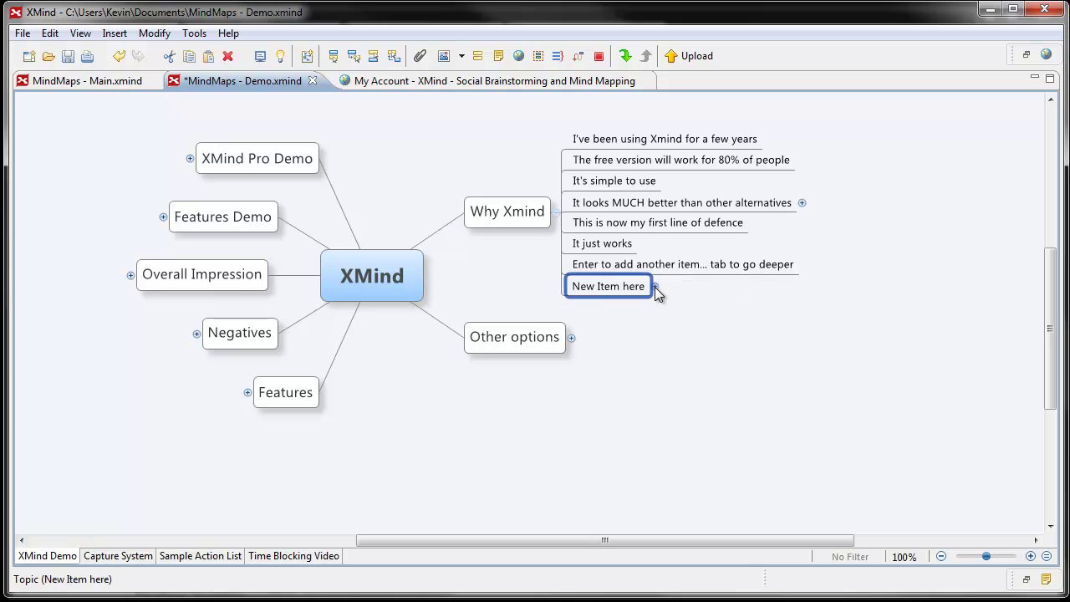
left_click(655, 287)
left_click(655, 286)
key("ctrl+slash")
key("ctrl+slash")
key("ctrl+slash")
key("ctrl+slash")
key("ctrl+slash")
key("ctrl+slash")
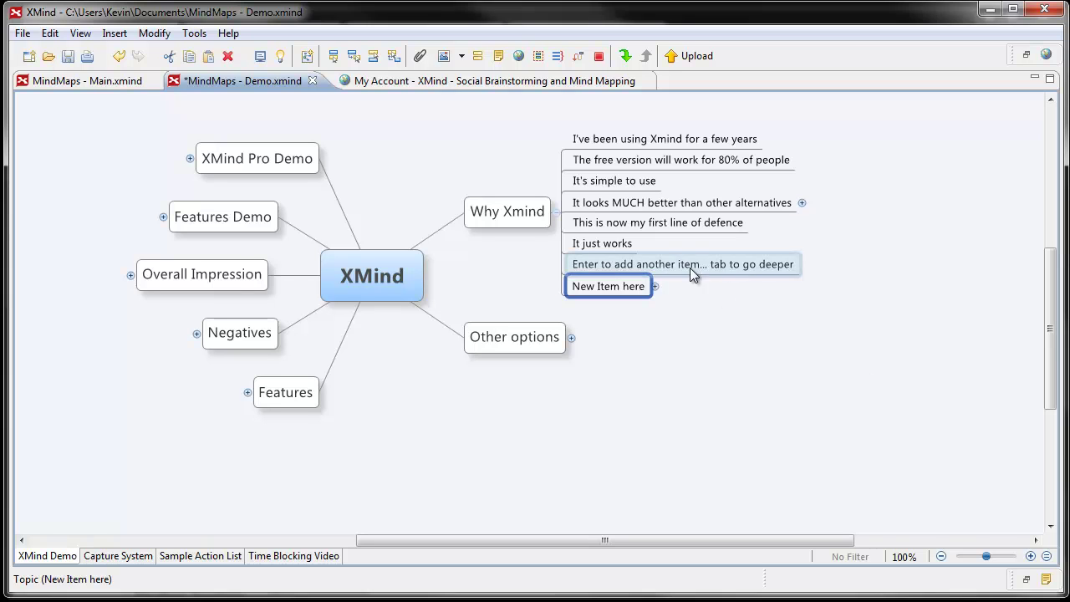
Fold Why Xmind, unfold Other options, and switch to Chrome's FreeMind wiki page
left_click(555, 211)
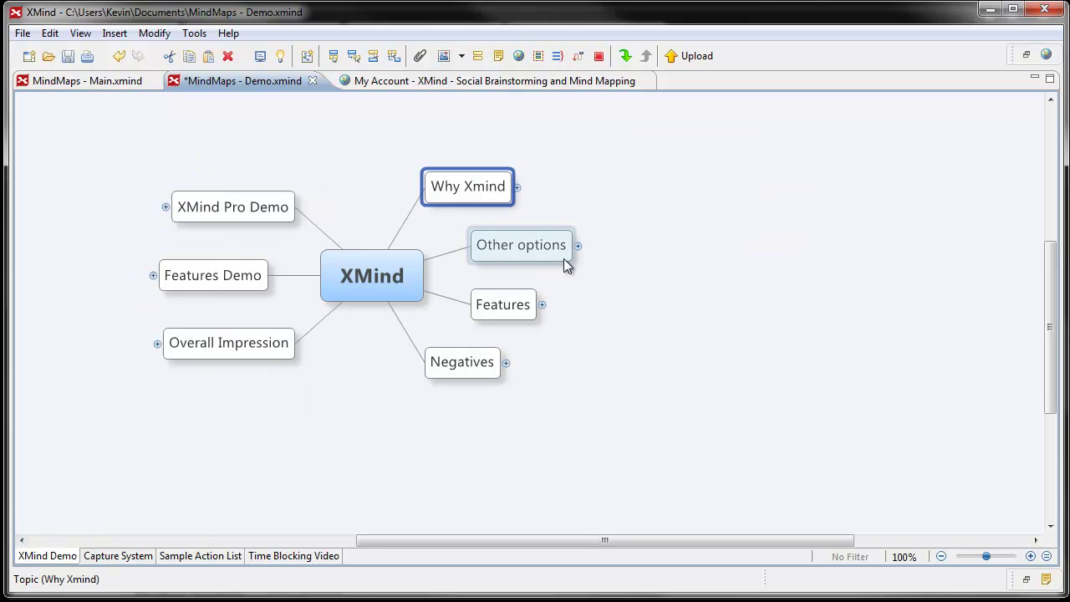
left_click(576, 246)
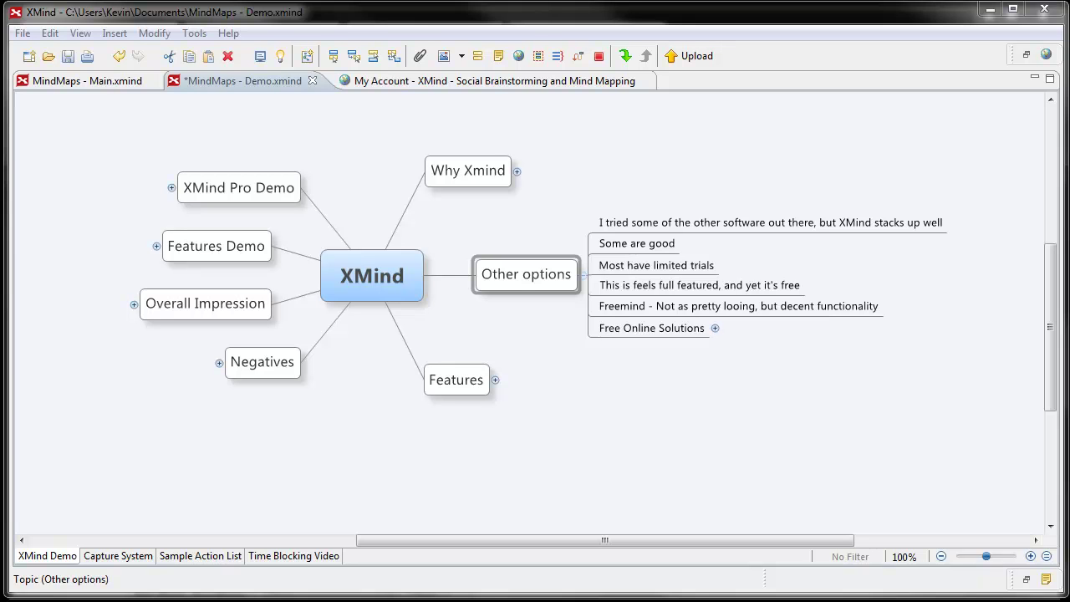
key("alt+Tab")
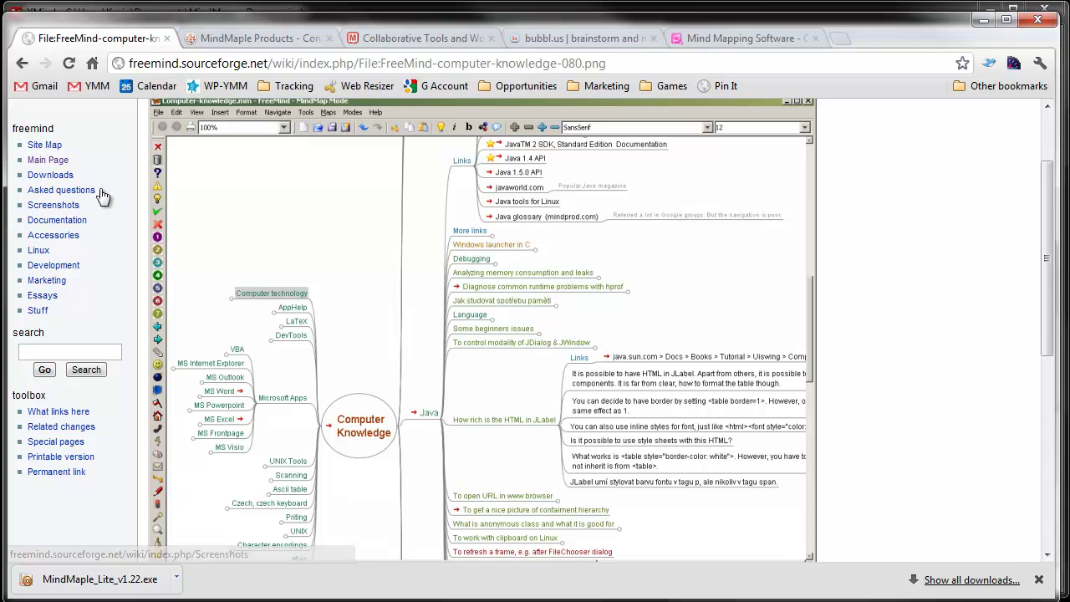
Browse from the Mindjet site tab on to the MindMeister mind-mapping site tab
left_click(416, 39)
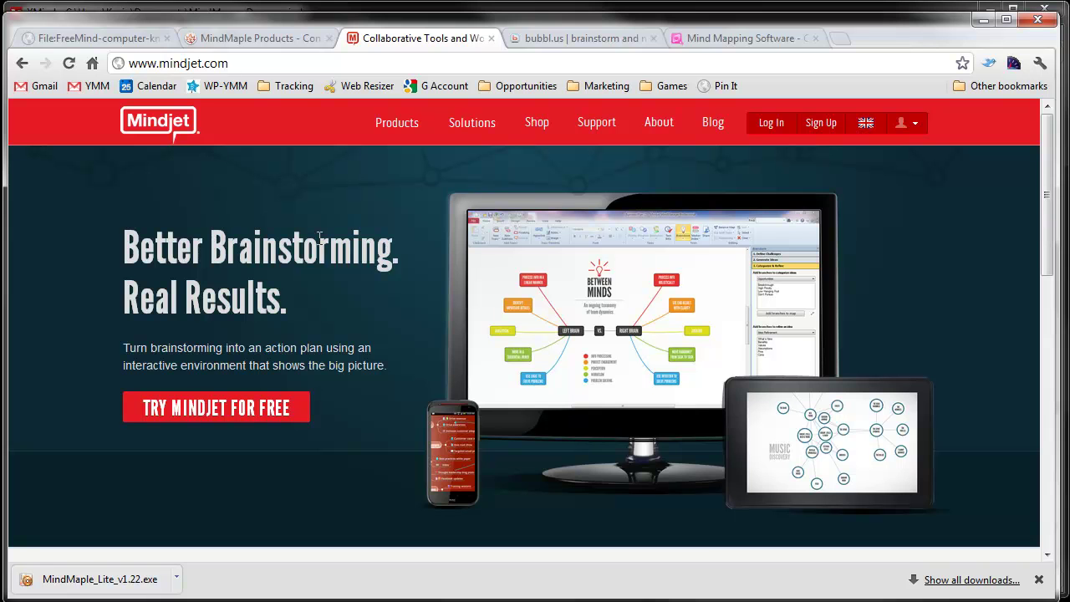
left_click(736, 39)
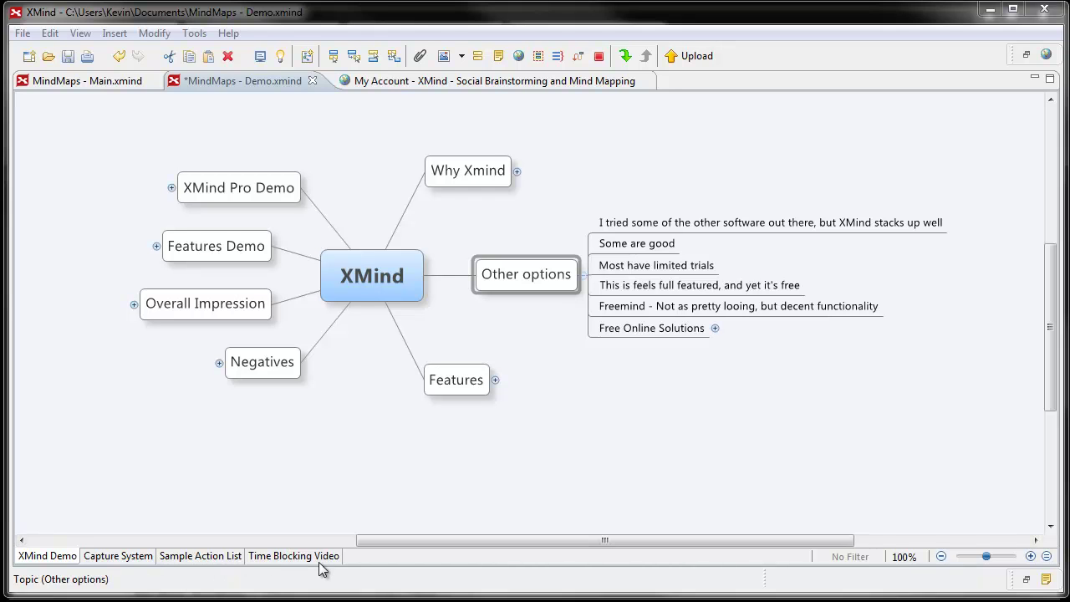
Fold Other options so all seven main branches of the Demo map are collapsed
left_click(585, 276)
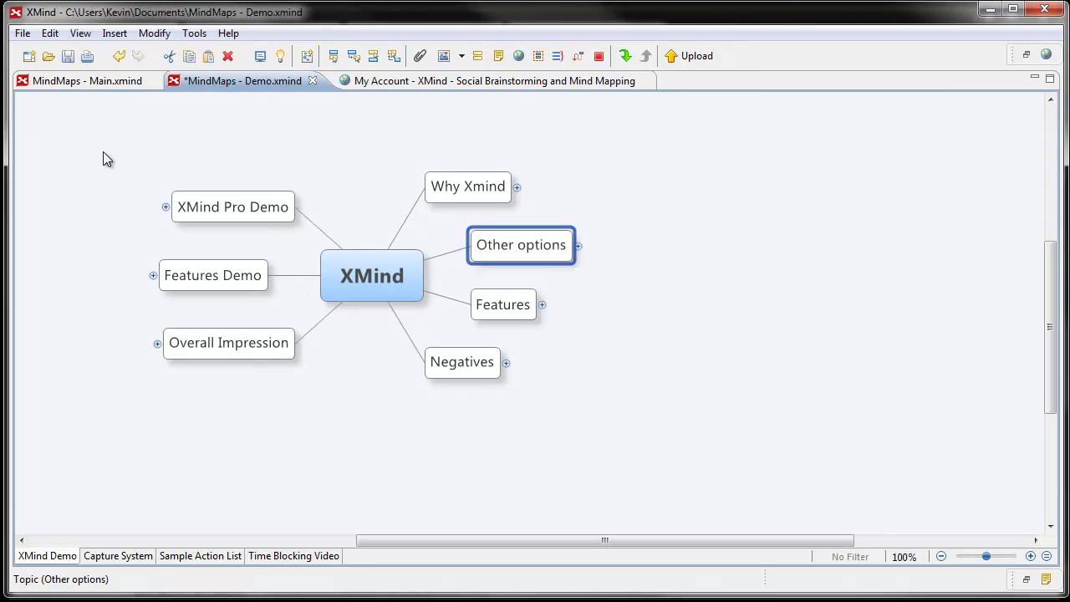
On the Capture System sheet, expand and collapse 3 Types of Work, then unfold 'Systems for getting the ideas out of your head'
left_click(134, 561)
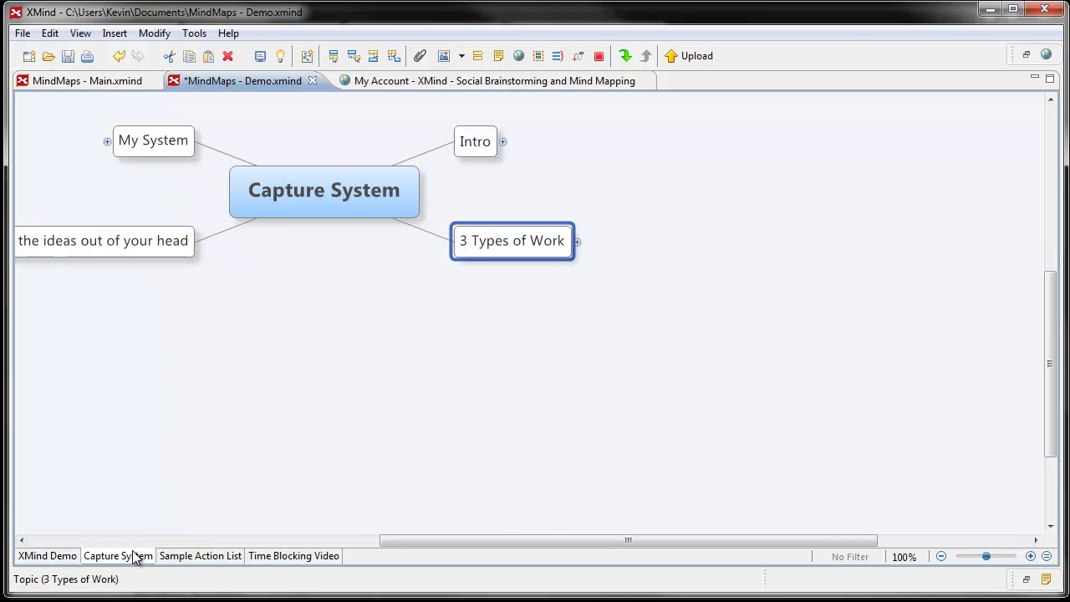
left_click_drag(403, 329, 549, 395)
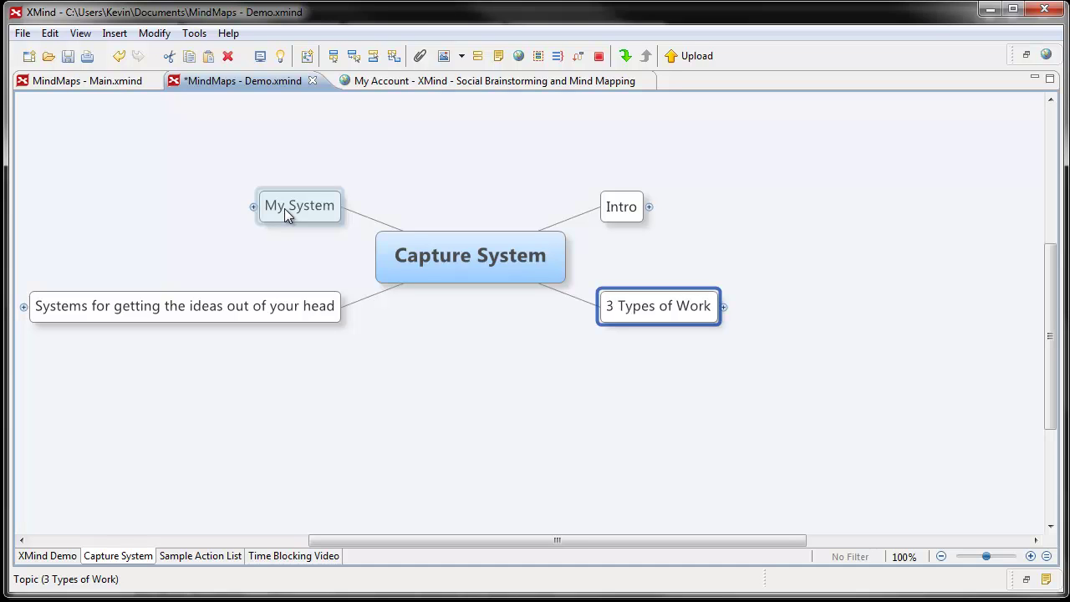
left_click(724, 307)
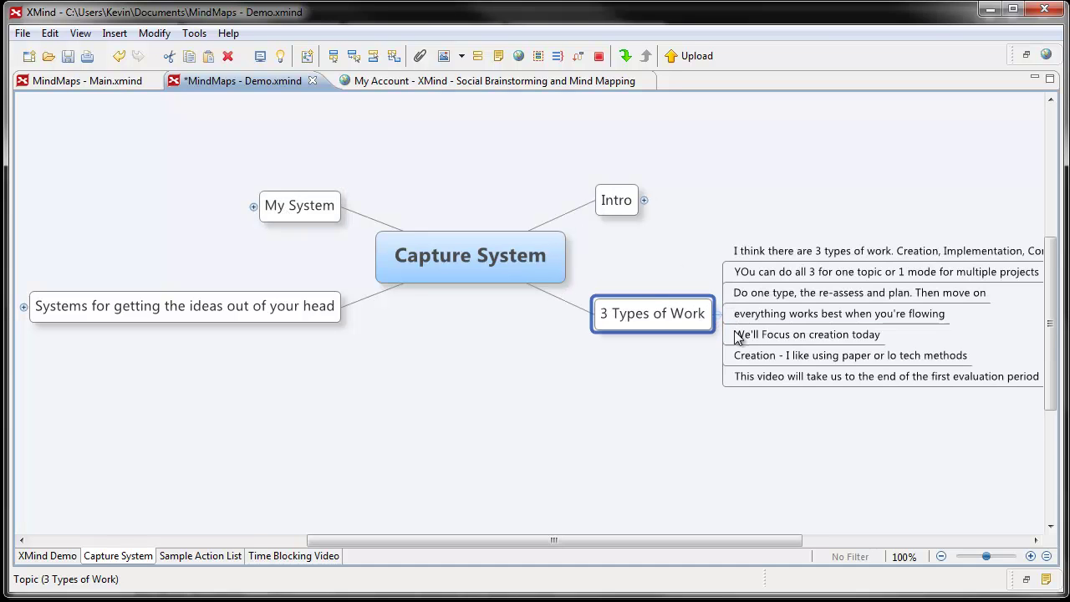
left_click_drag(727, 432, 631, 393)
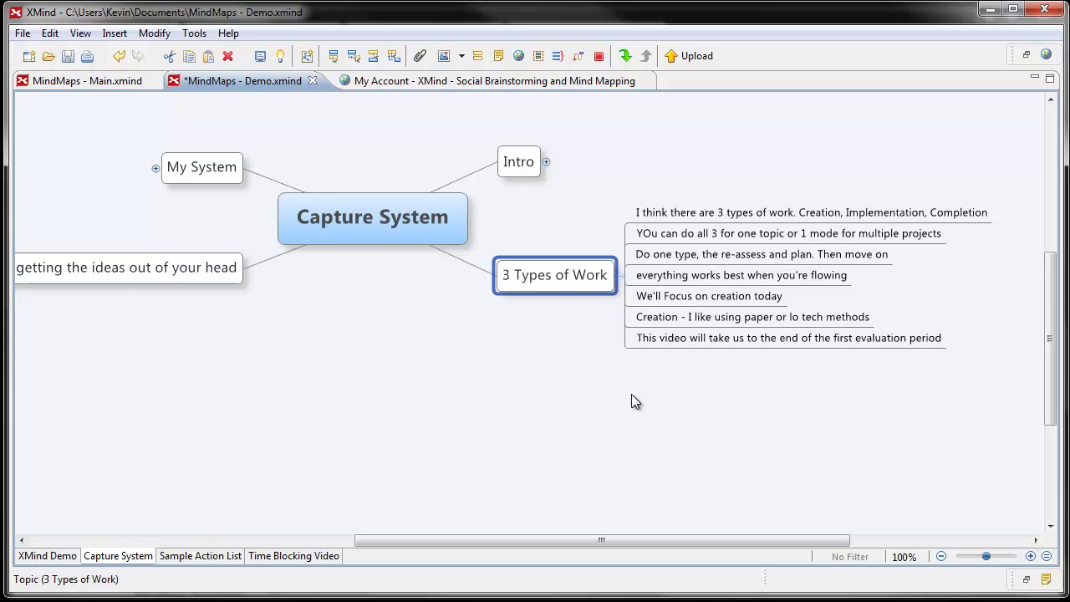
left_click(622, 280)
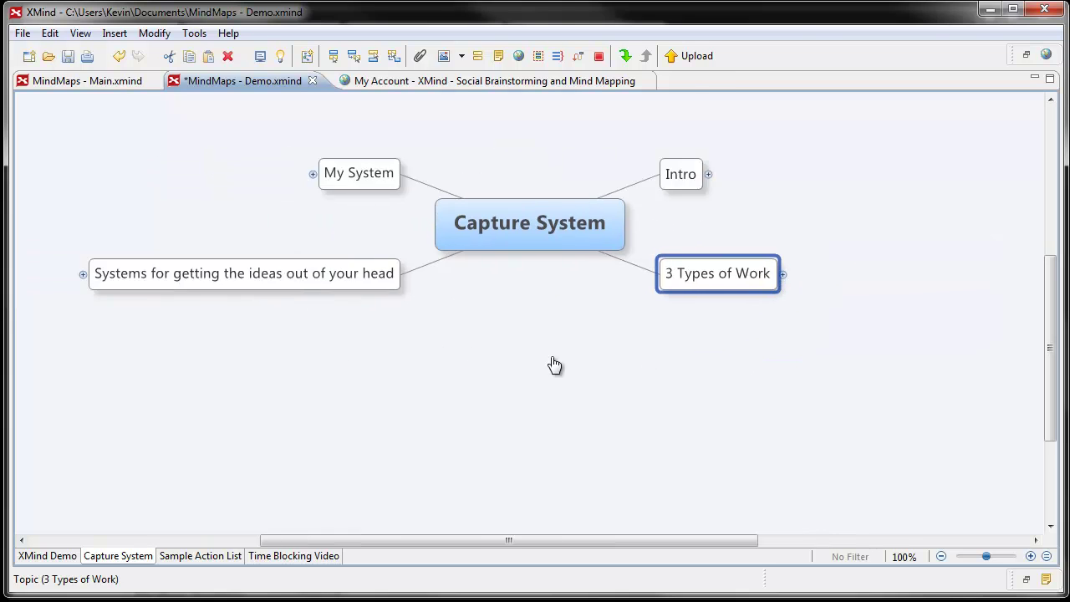
left_click(189, 291)
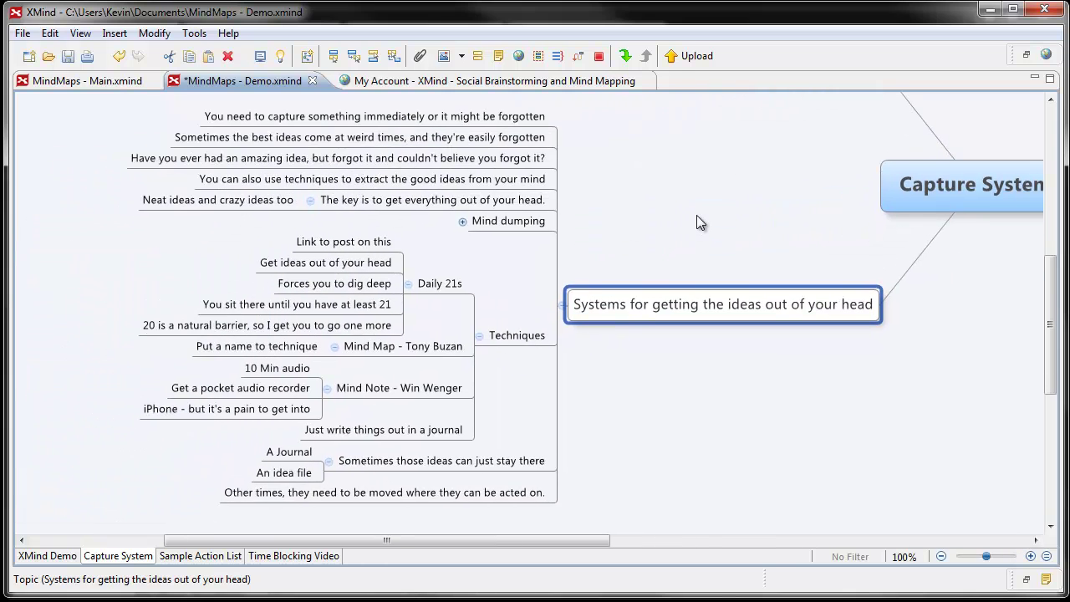
Back on the XMind Demo sheet, unfold Features to its nine points and select Notes
key("ctrl+Page_Up")
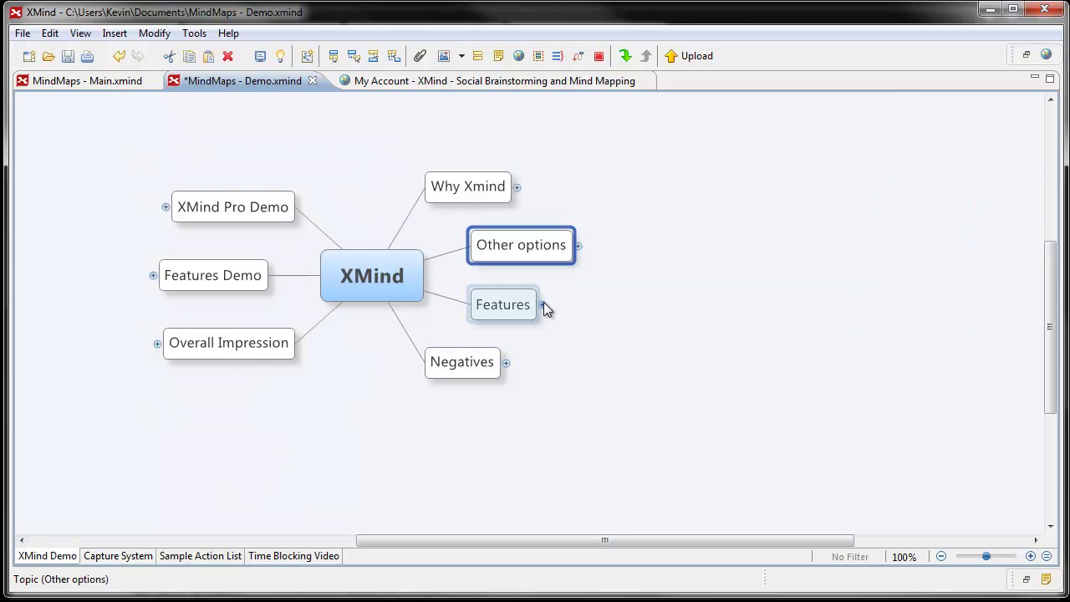
left_click(542, 306)
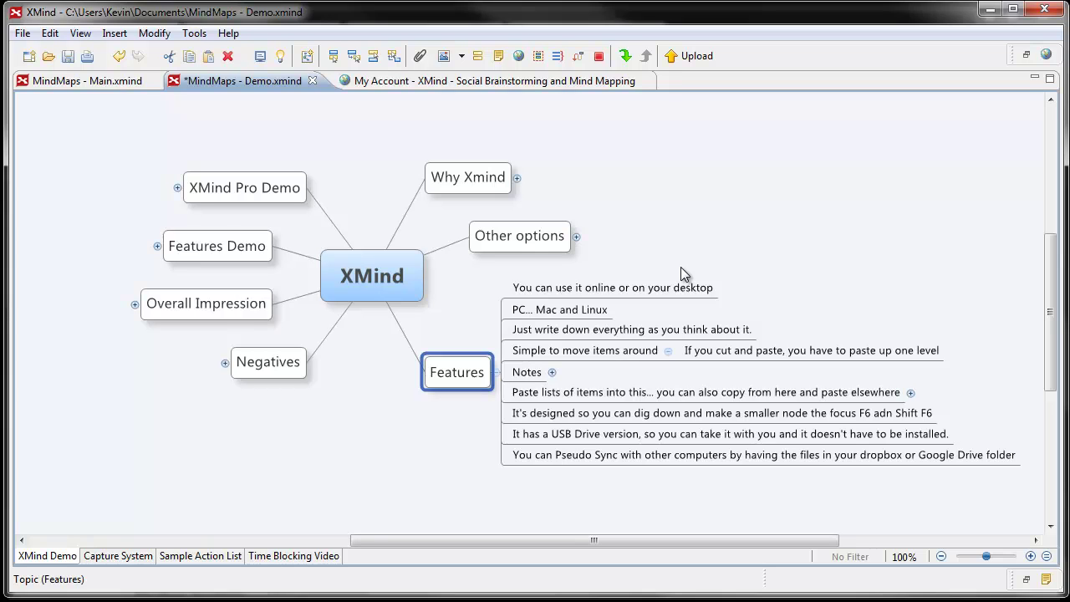
left_click(592, 330)
left_click(527, 376)
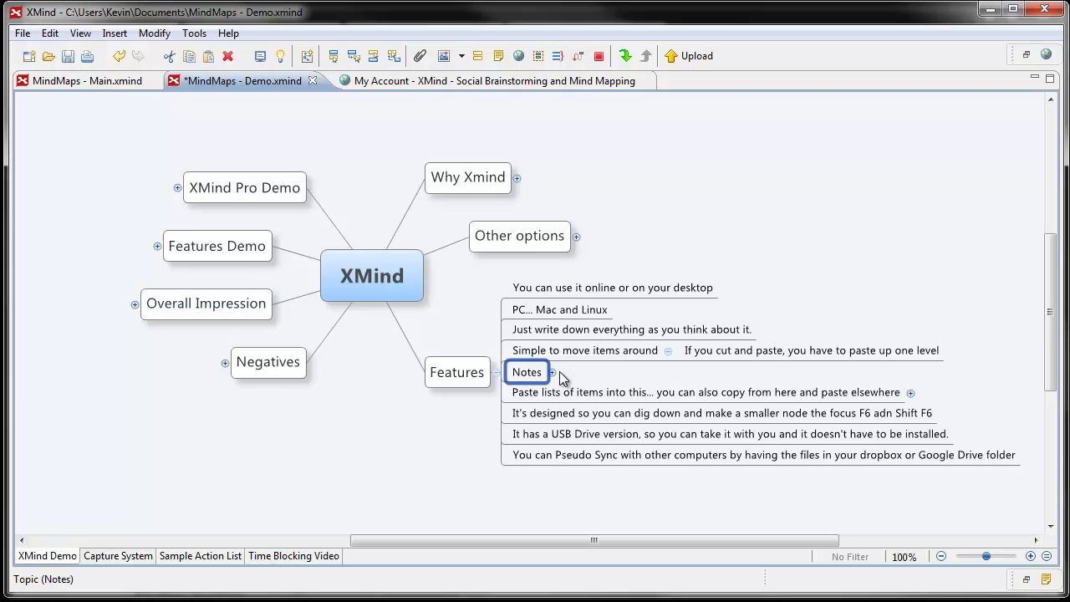
Give the Notes topic the note 'I can add a ton of note here.' and close it
key("F4")
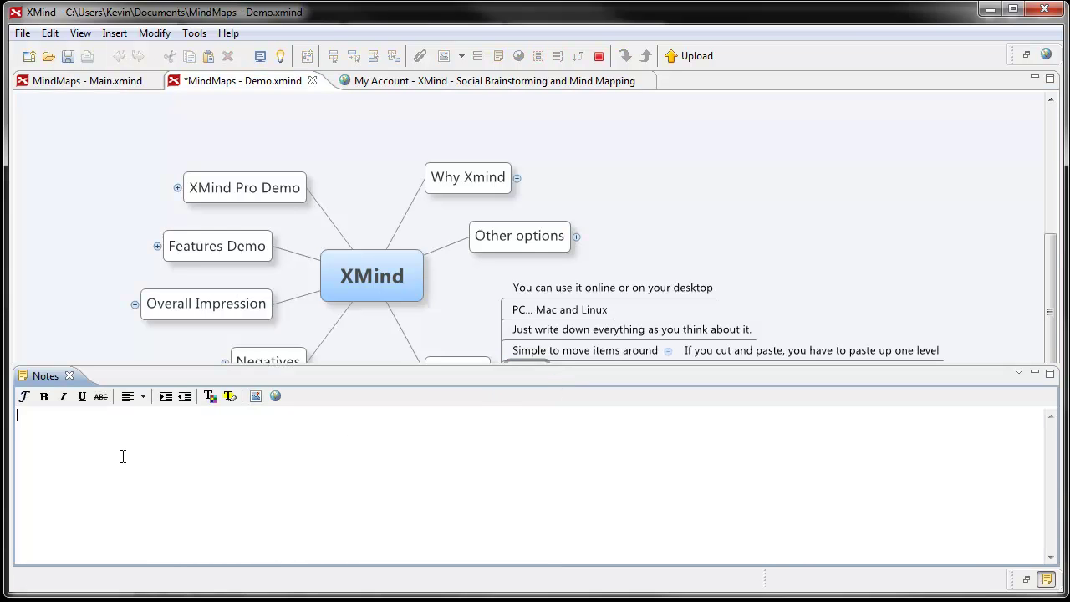
type("I can add a ")
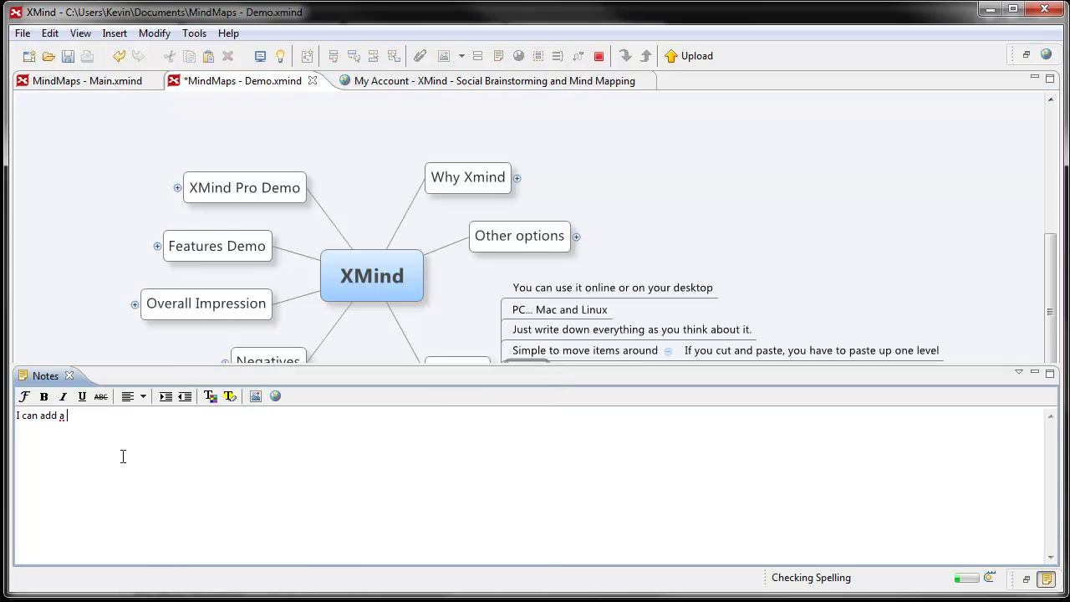
type("ton of note here.")
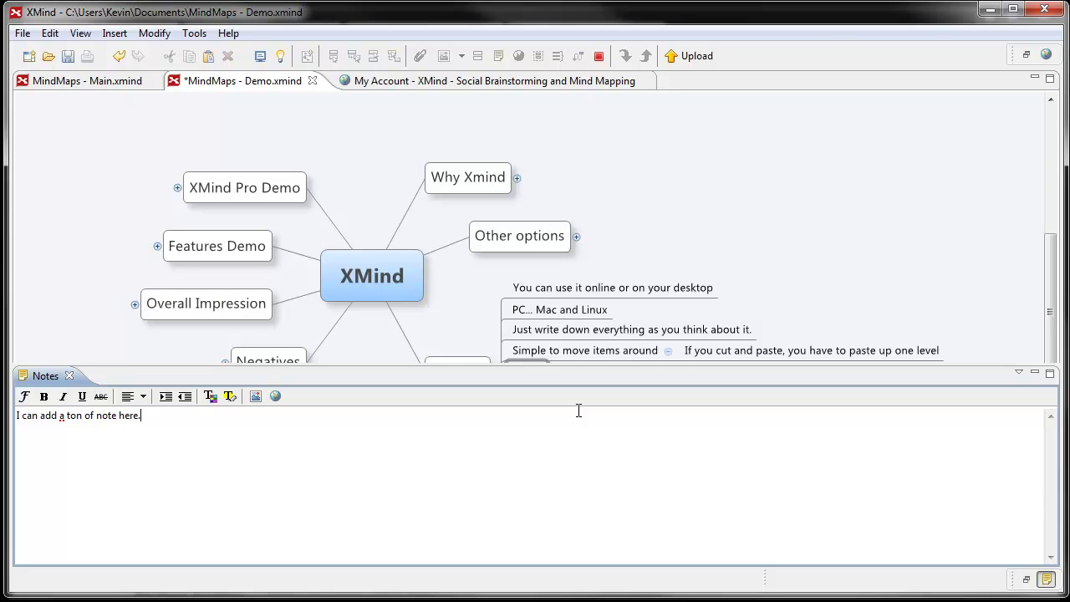
left_click(804, 234)
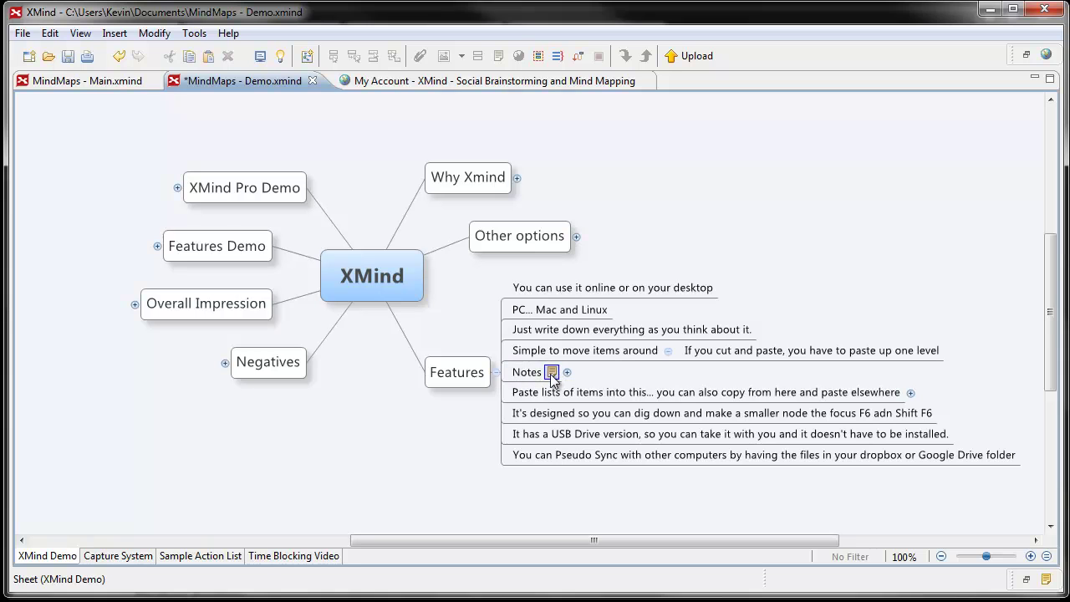
Expand Notes to show its F4 sub-point and move 'Paste lists of items…' just above Notes
mouse_move(552, 378)
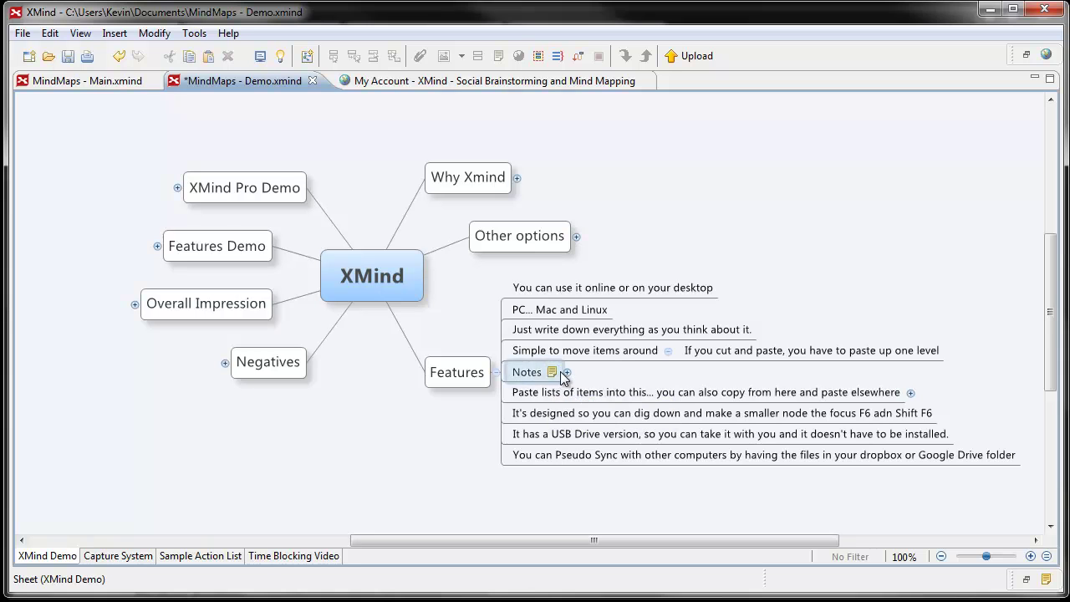
left_click(567, 372)
left_click(547, 397)
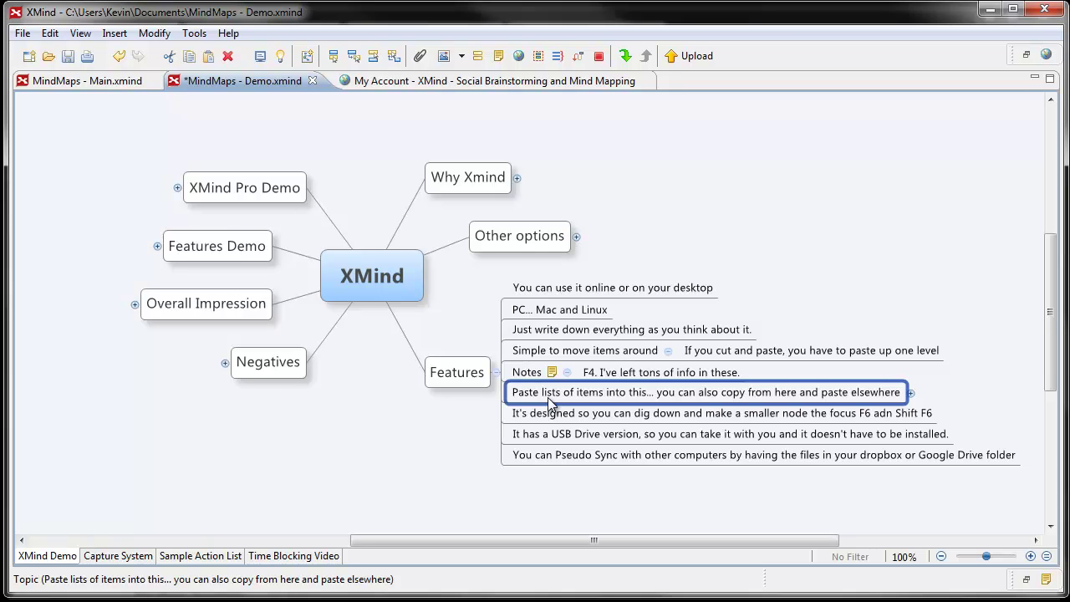
key("alt+Up")
key("alt+Up")
key("alt+Up")
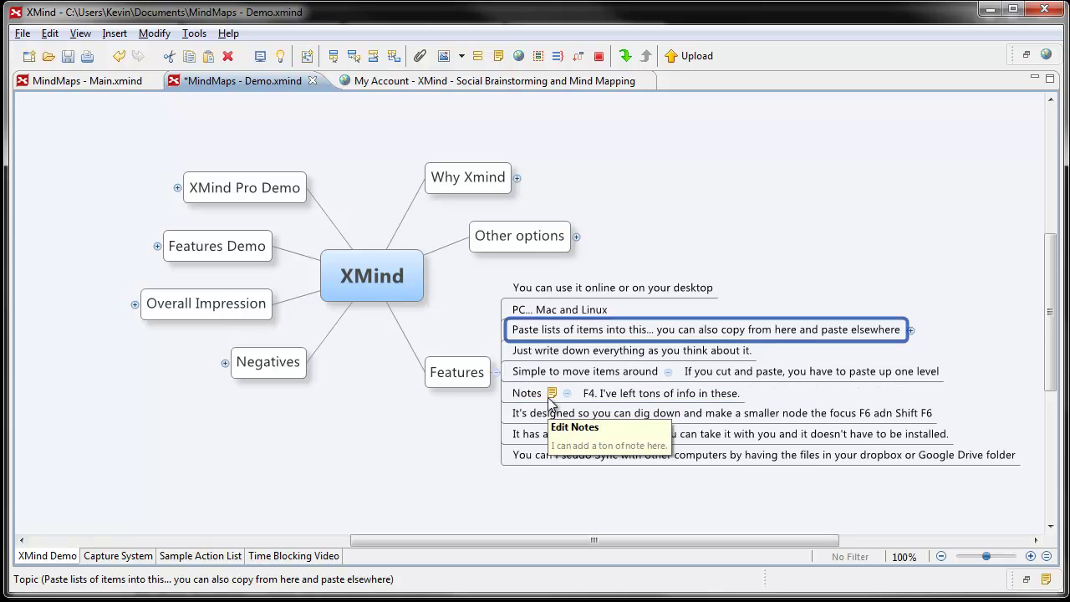
key("alt+Down")
key("alt+Down")
key("alt+Down")
key("alt+Up")
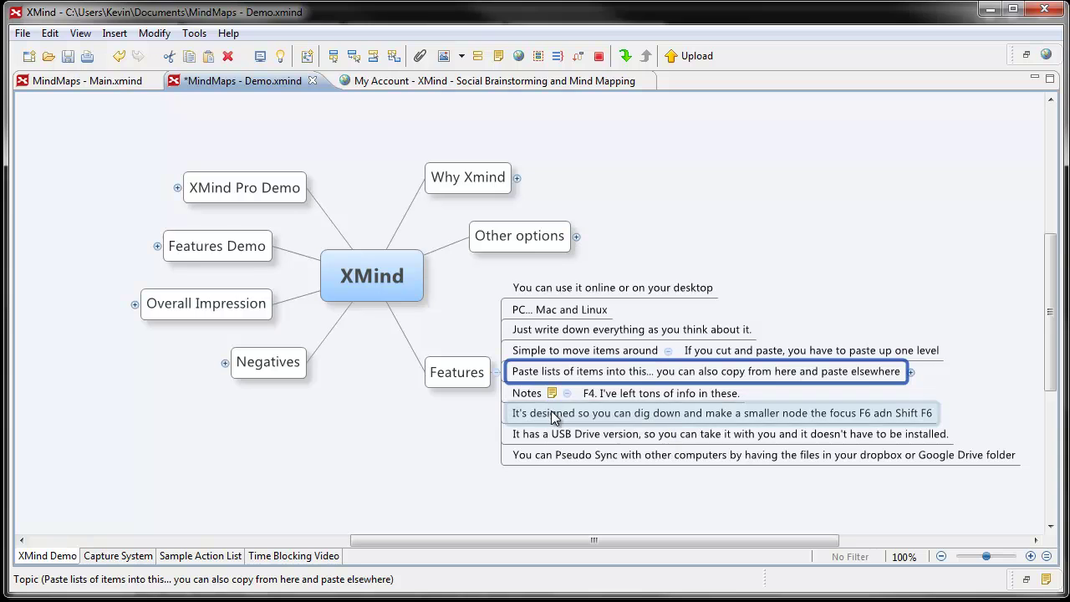
Select the Features topic and save the Demo map with Ctrl+S
left_click(554, 414)
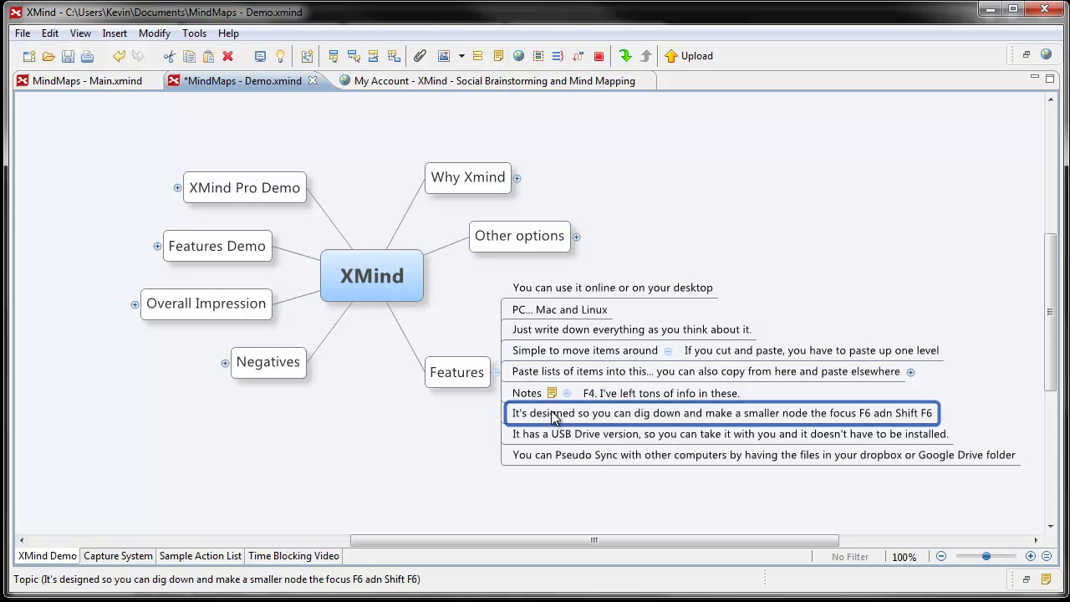
left_click(453, 377)
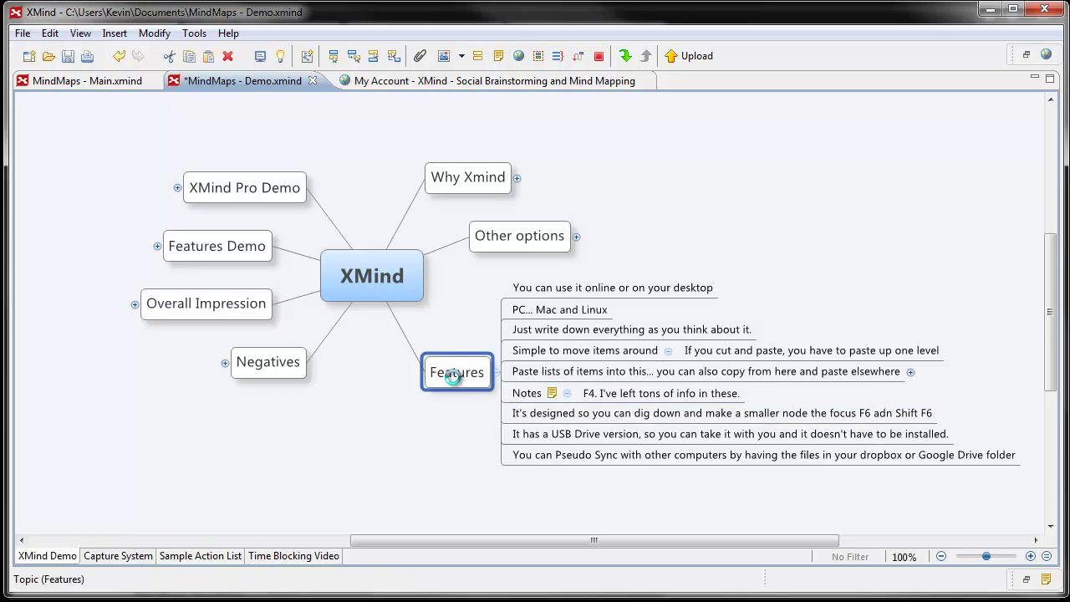
key("ctrl+s")
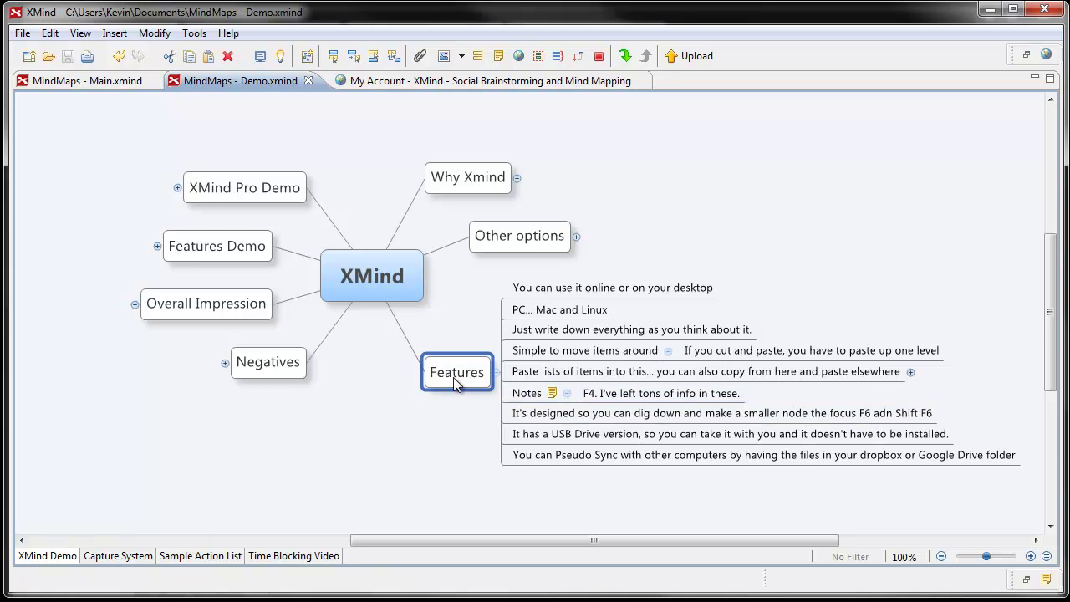
Drill down into Features alone, then return to the full map and pan back to the central topic
key("F6")
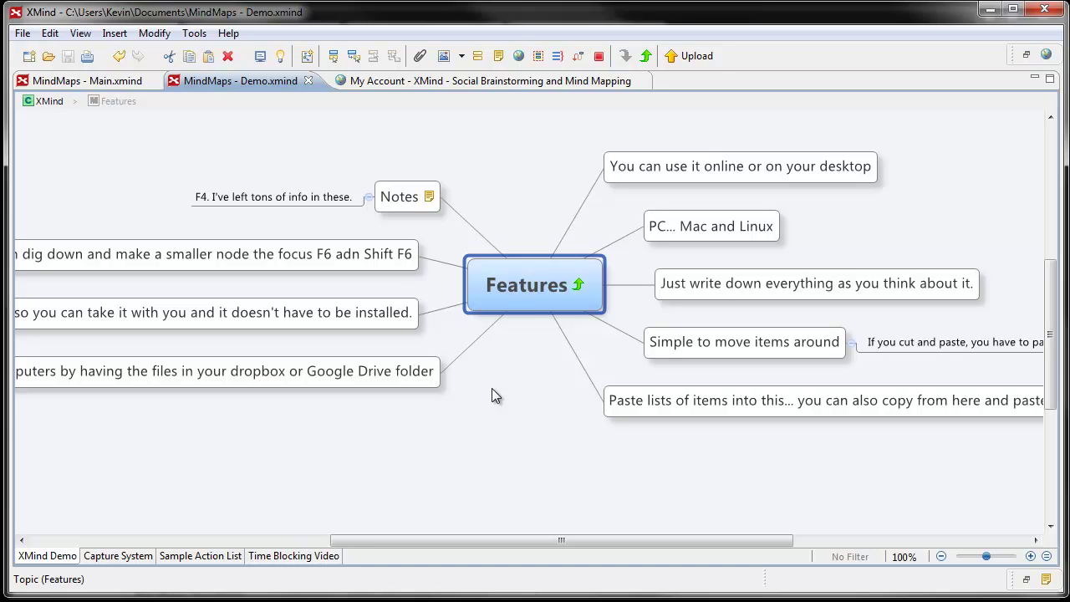
key("shift+F6")
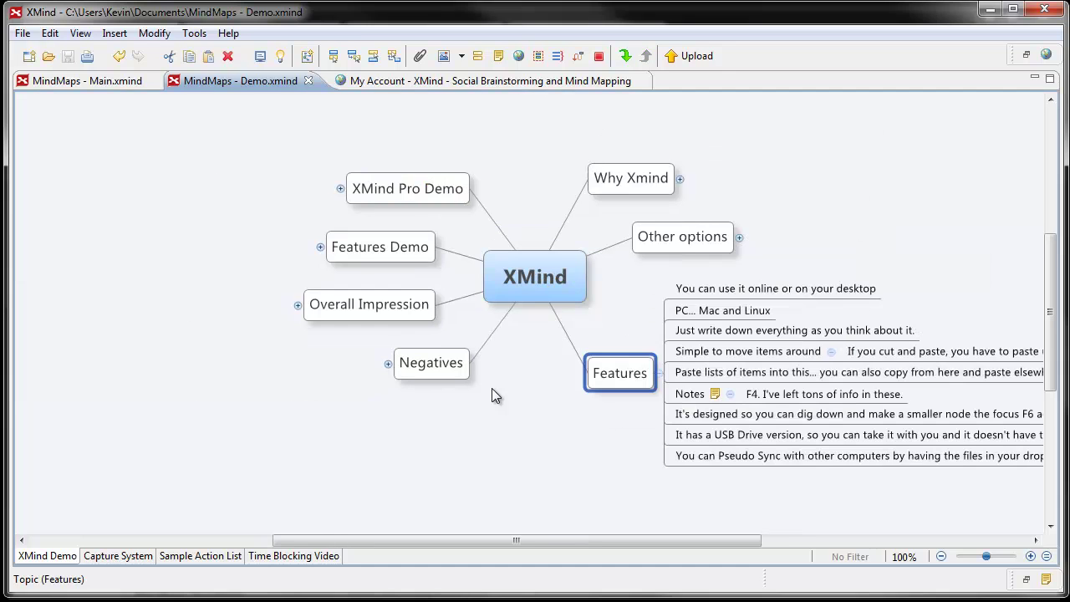
left_click_drag(547, 452, 396, 396)
left_click(541, 386)
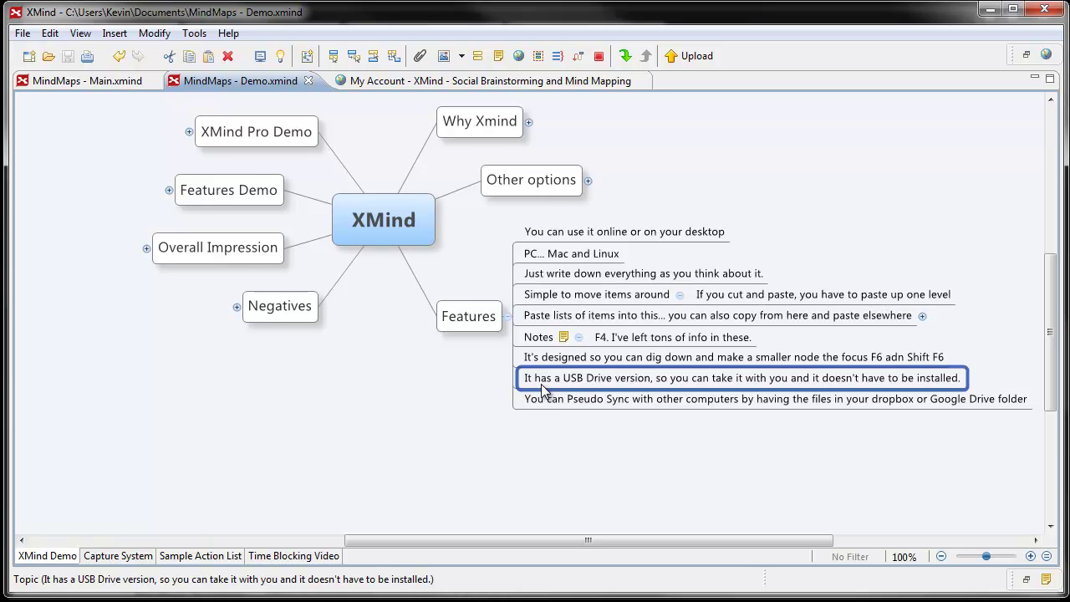
key("Down")
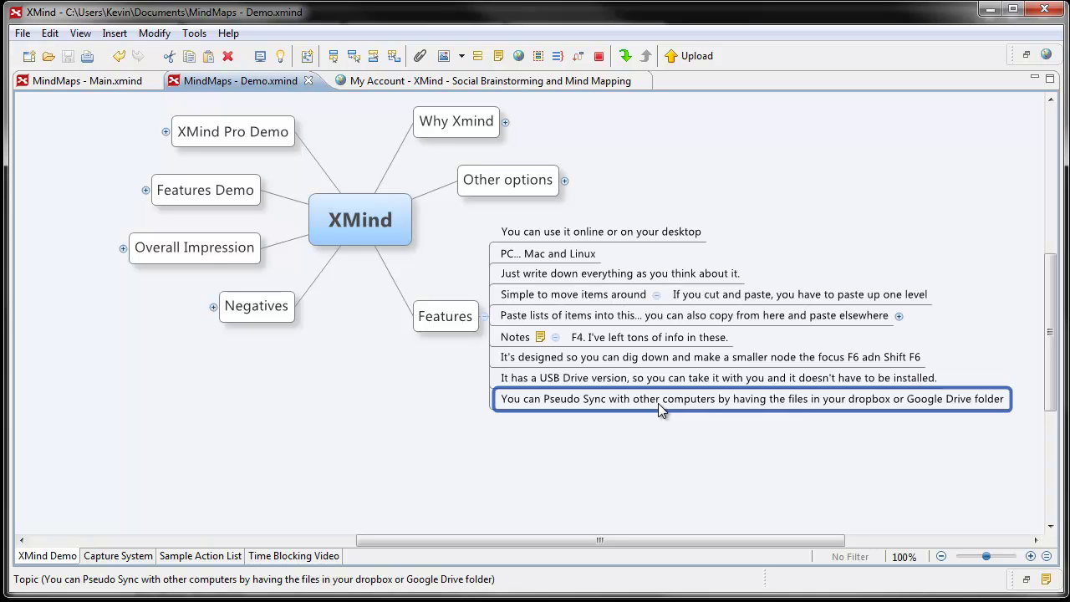
Fold Features, save, and unfold Negatives to show 'No iPhone app', auto-readjust and zoom-level drawbacks
left_click(464, 321)
left_click(484, 316)
left_click(476, 319)
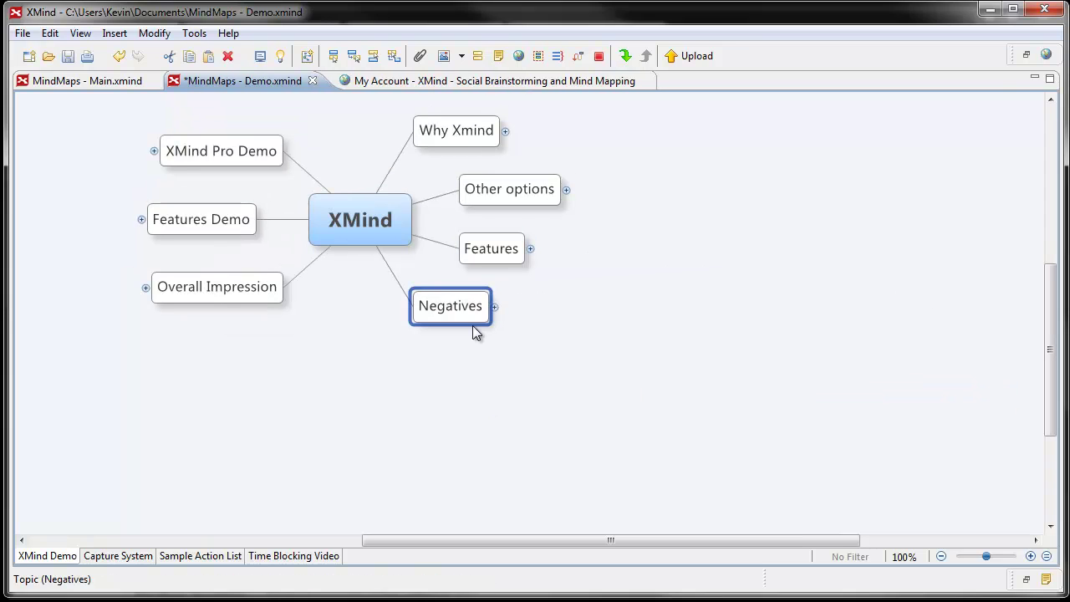
key("ctrl+s")
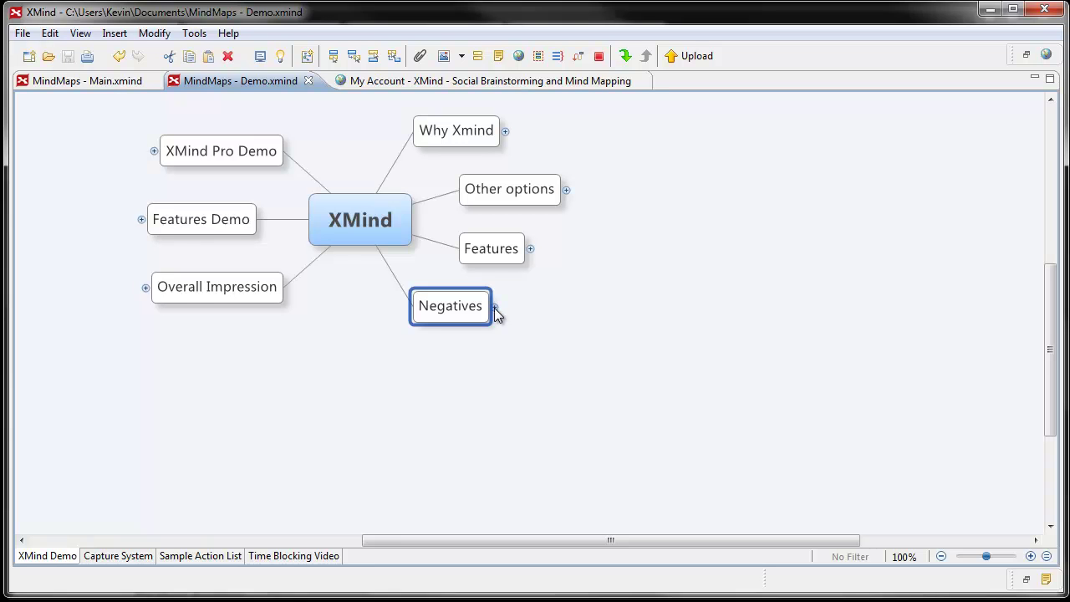
left_click(494, 307)
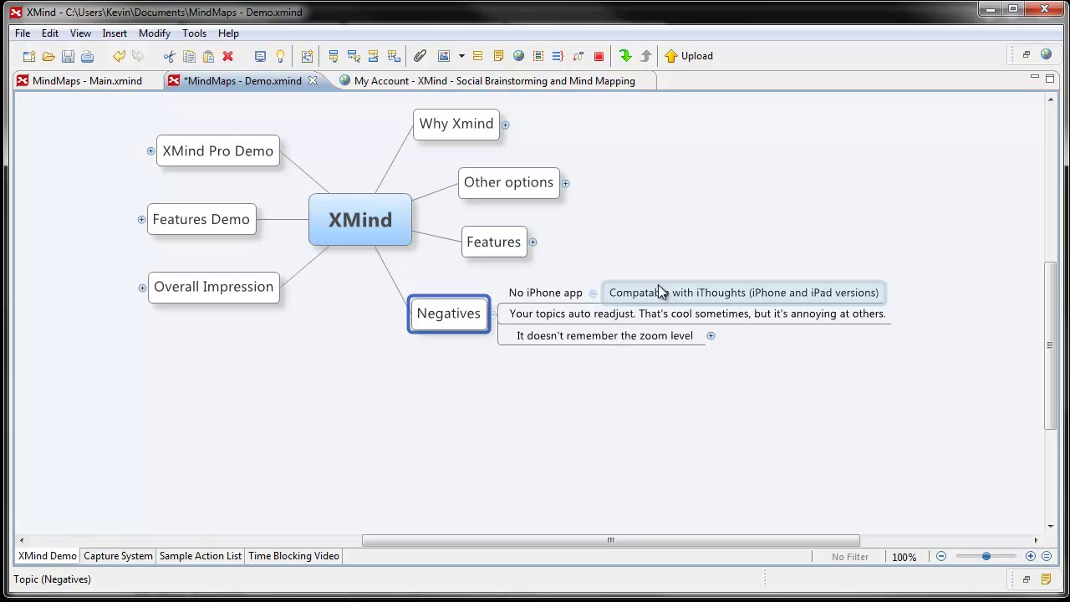
left_click(617, 315)
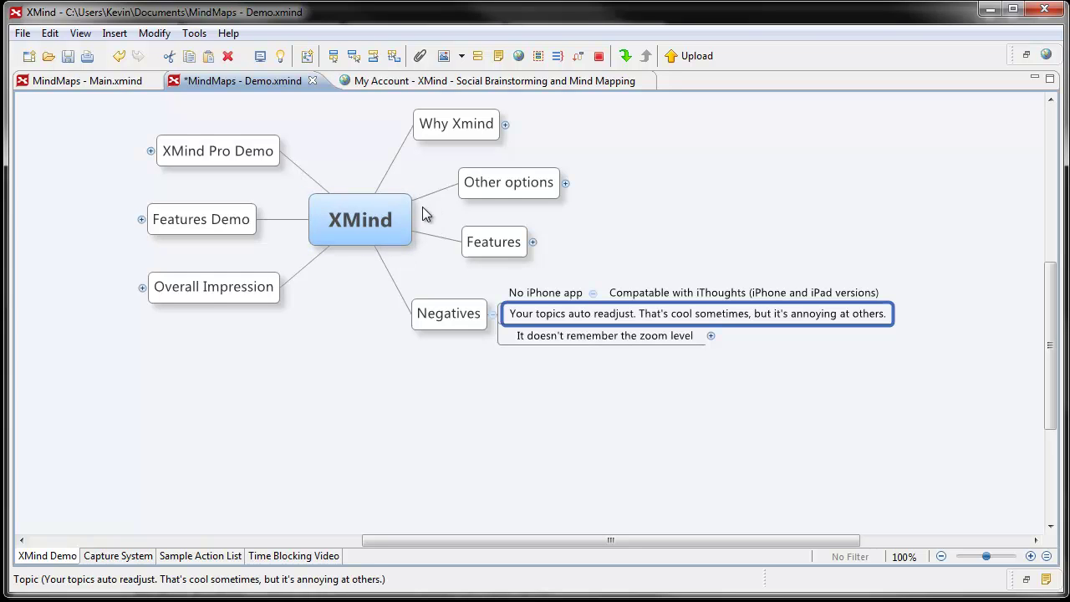
left_click(497, 188)
key("Return")
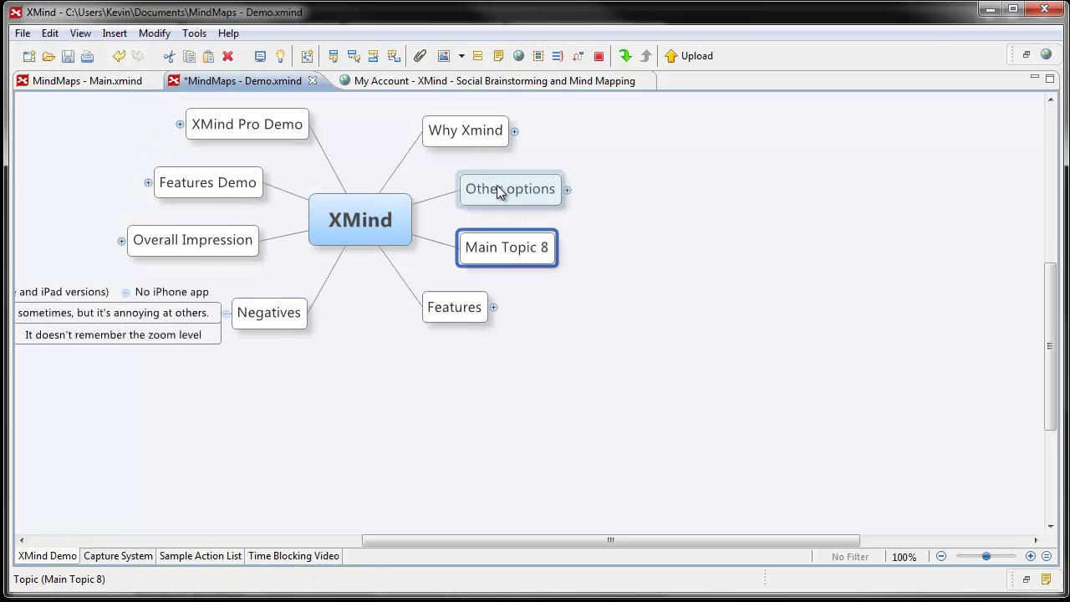
type("new top")
key("Return")
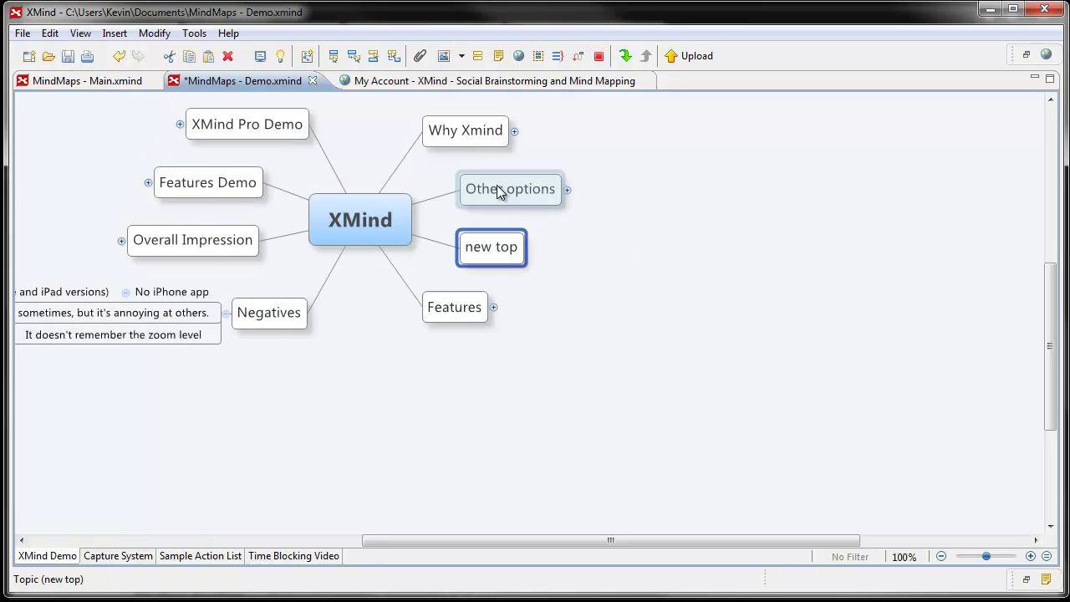
key("Return")
type("new")
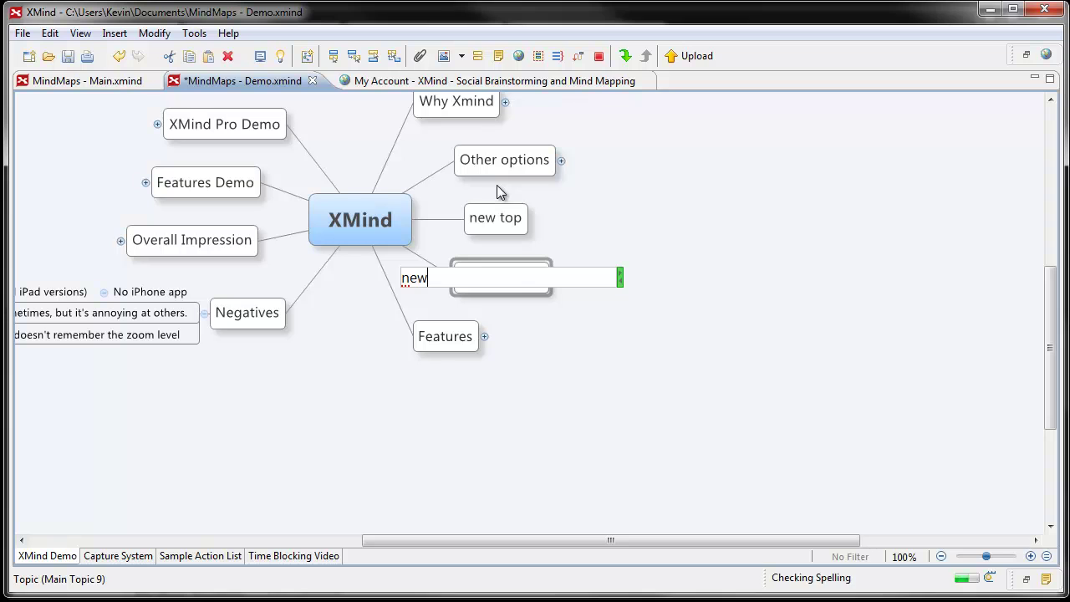
type(" topic")
key("Return")
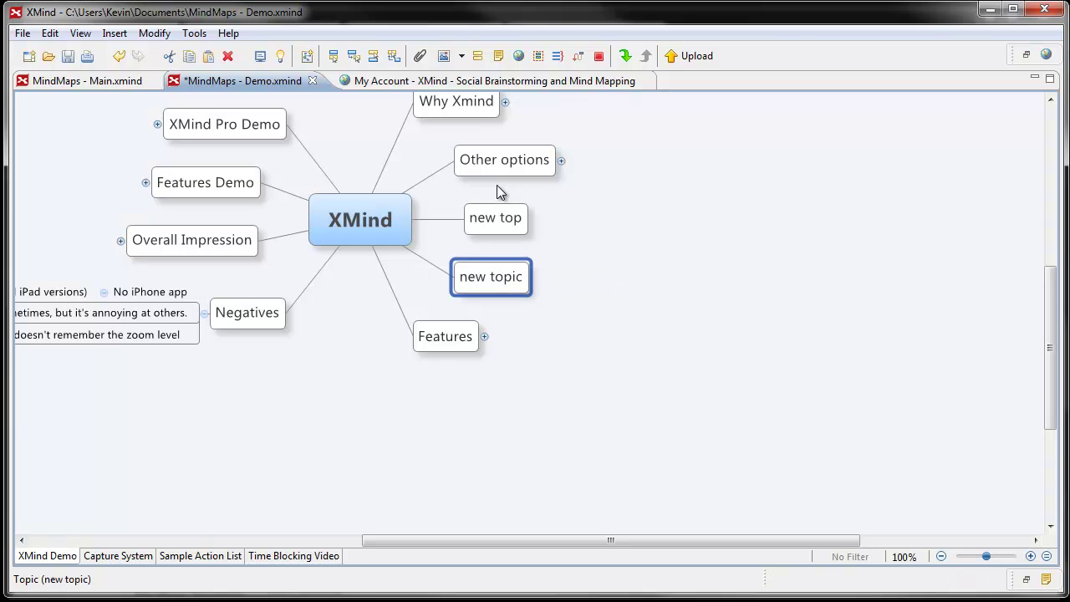
left_click_drag(660, 224, 736, 332)
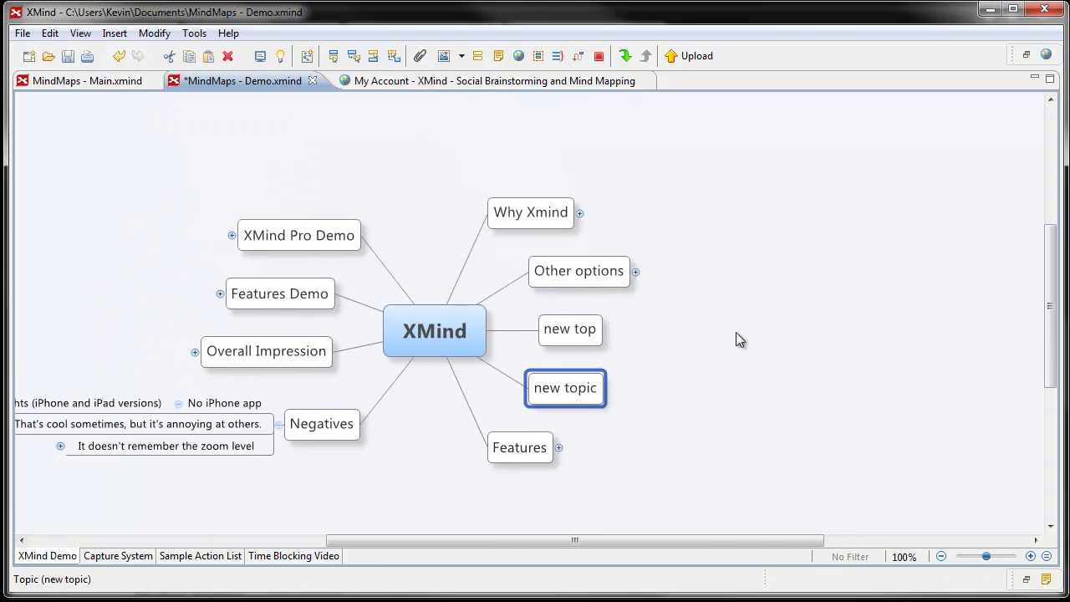
left_click(591, 338)
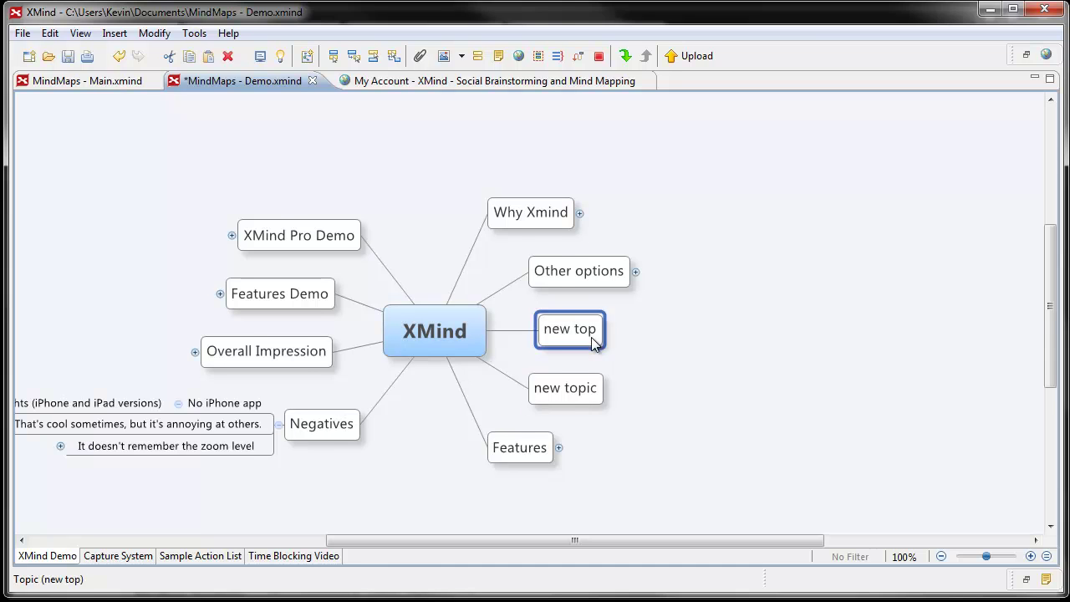
key("Delete")
left_click(591, 338)
key("Delete")
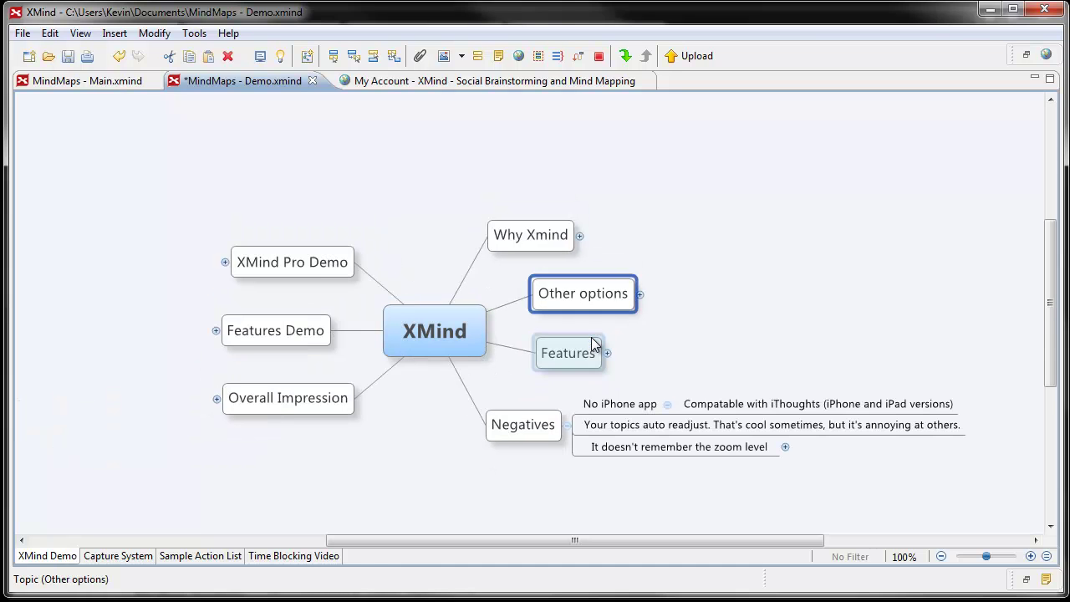
left_click(650, 449)
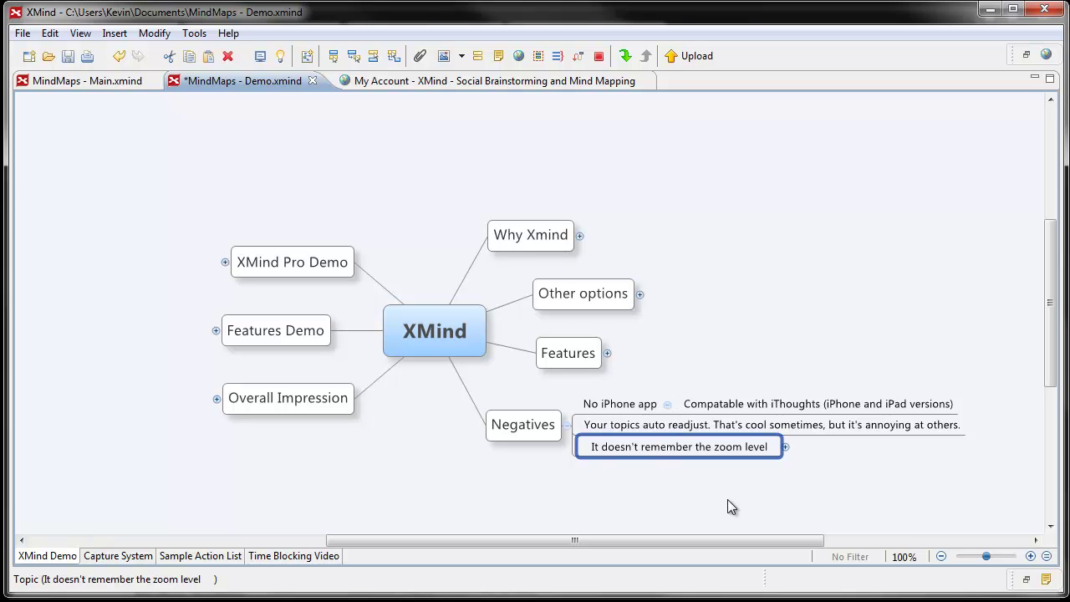
left_click_drag(730, 496, 695, 423)
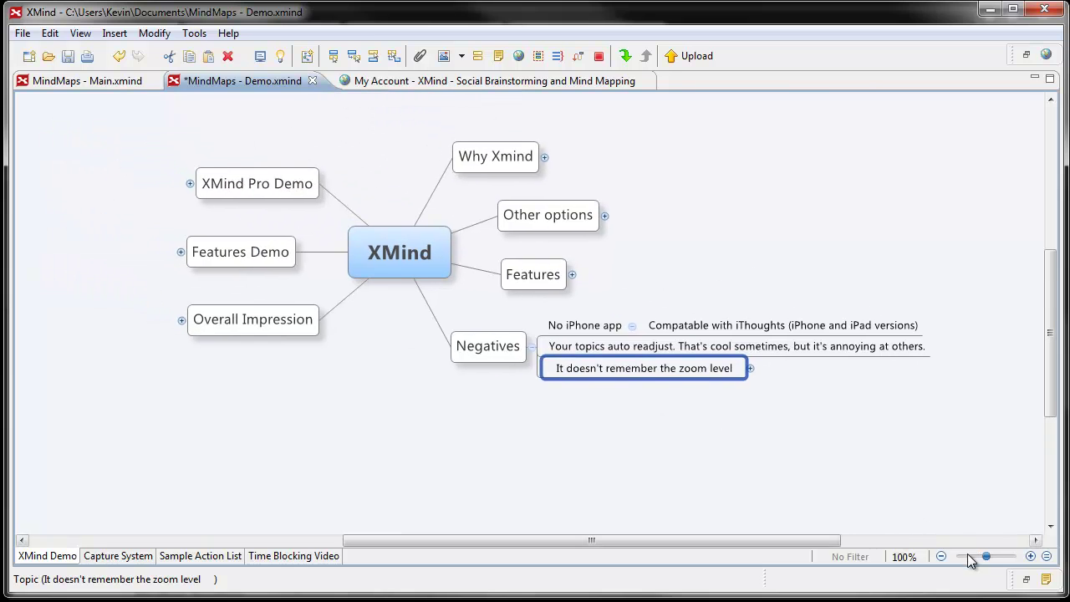
left_click_drag(986, 556, 967, 556)
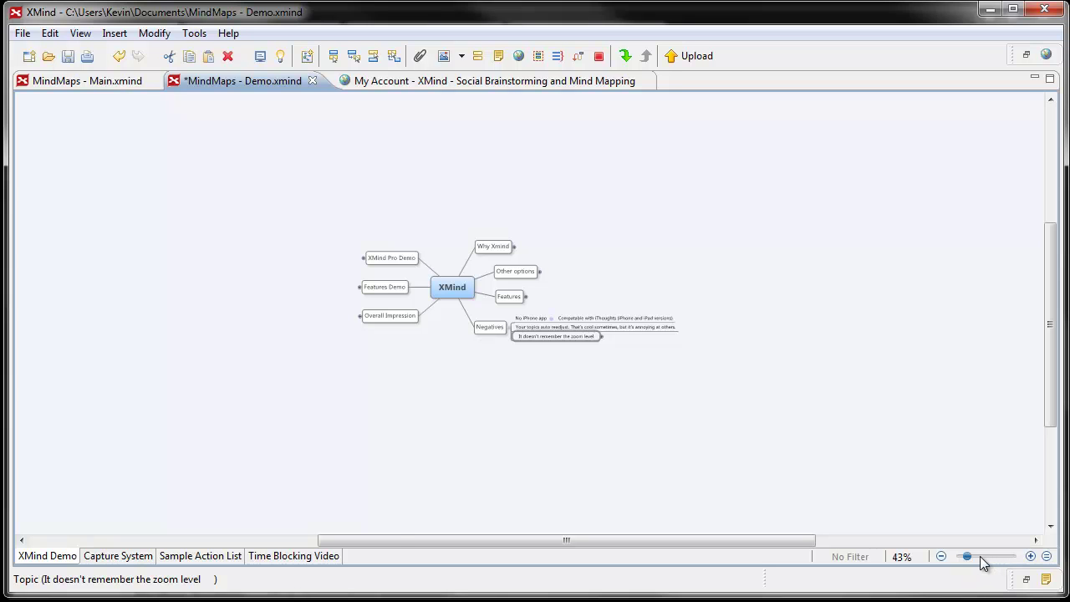
left_click(975, 557)
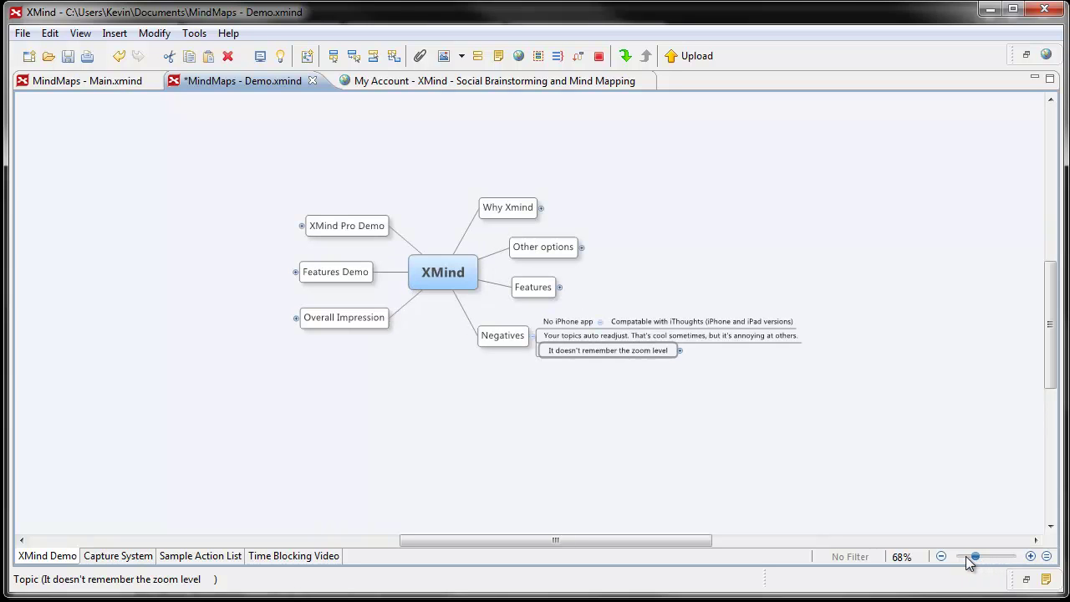
left_click(997, 557)
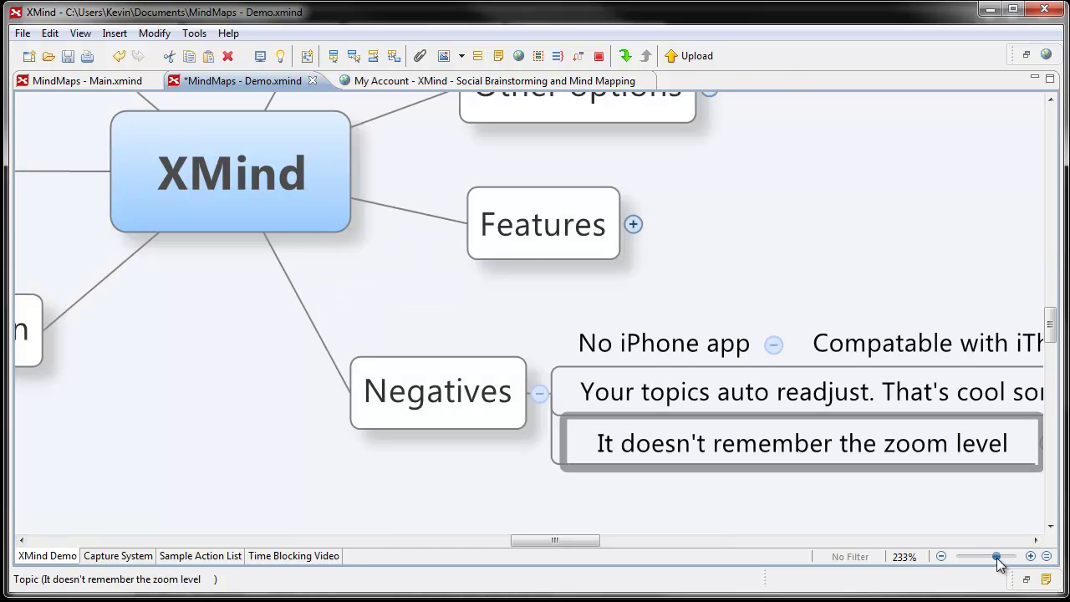
left_click(940, 557)
left_click(940, 557)
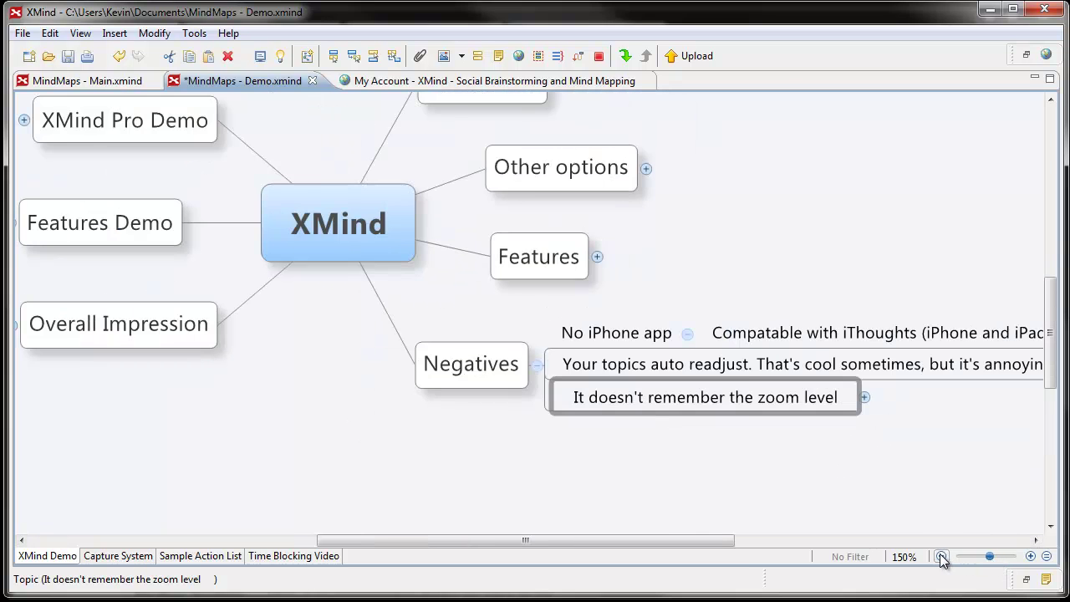
left_click(941, 556)
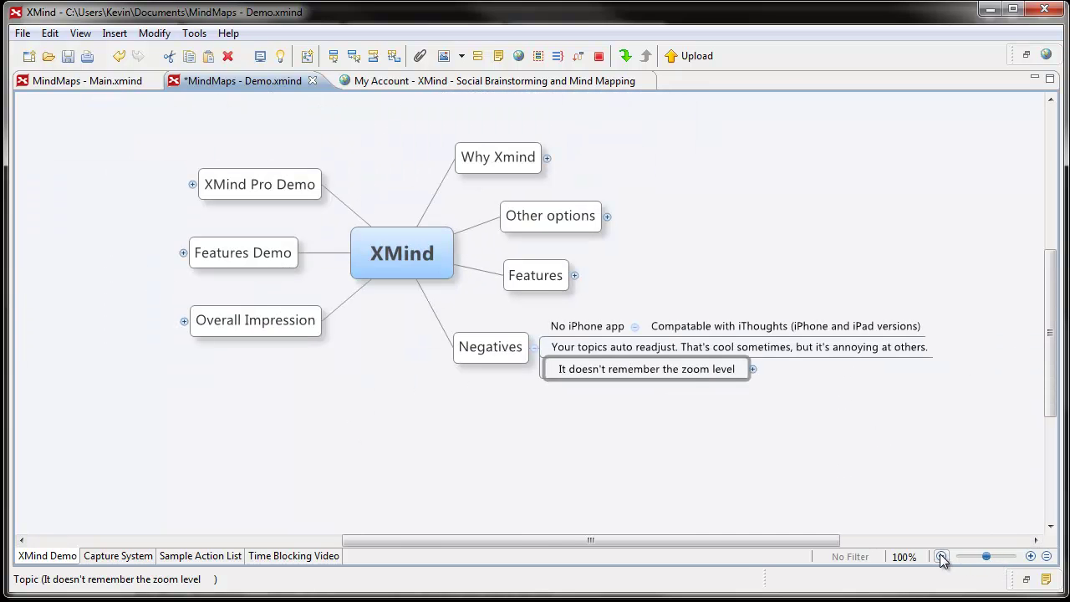
Expand 'It doesn't remember the zoom level' and select its 'Bugs me on bigger maps' subtopic
left_click(753, 370)
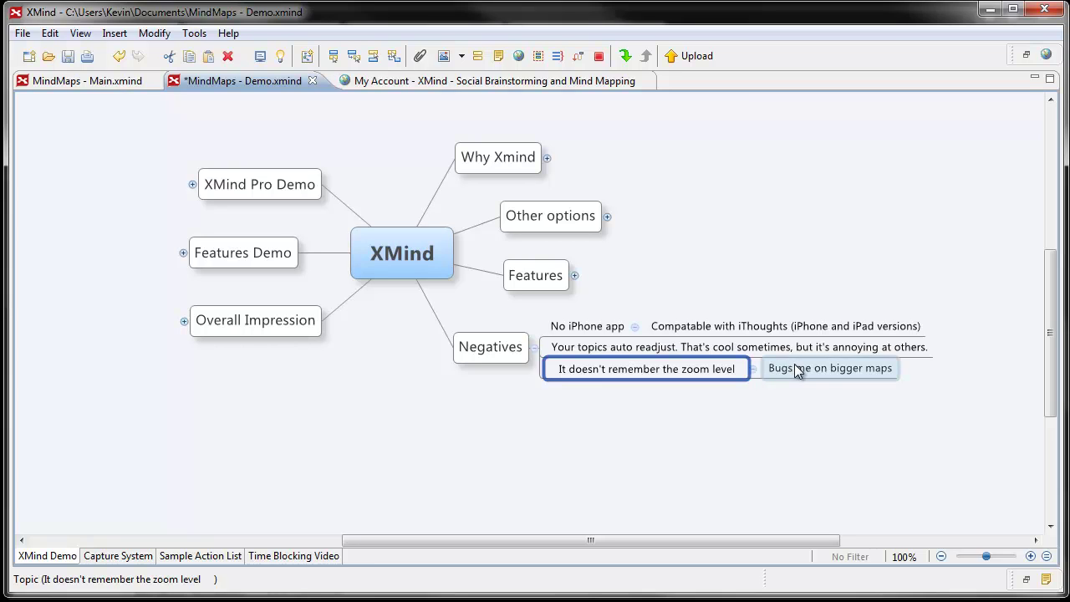
left_click(774, 370)
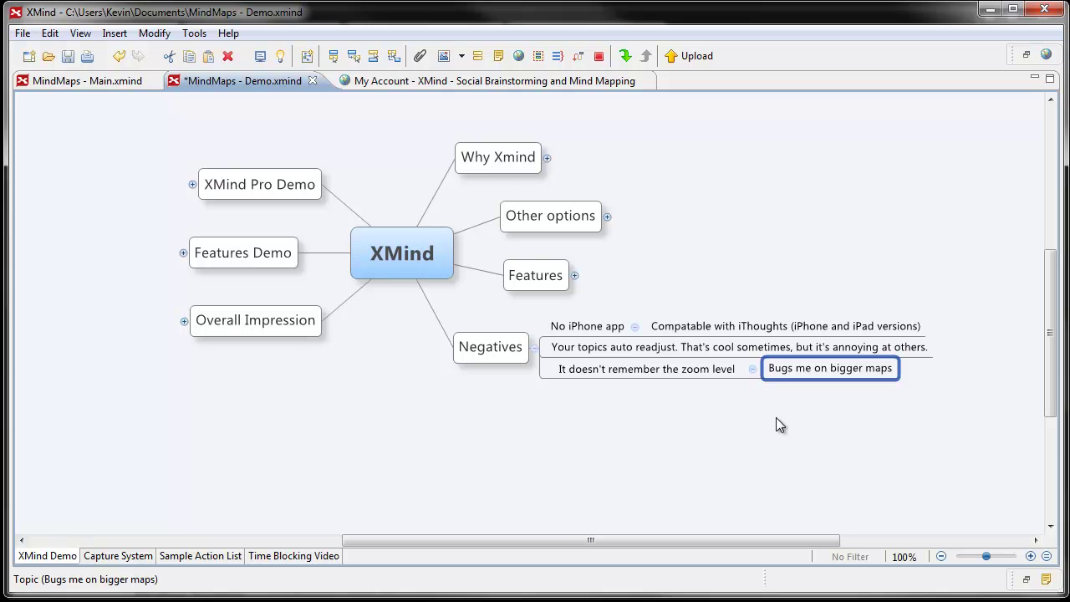
Fold Negatives, unfold Overall Impression, and delete 'Fast learning curve' so 'Easy to use' remains
left_click(534, 347)
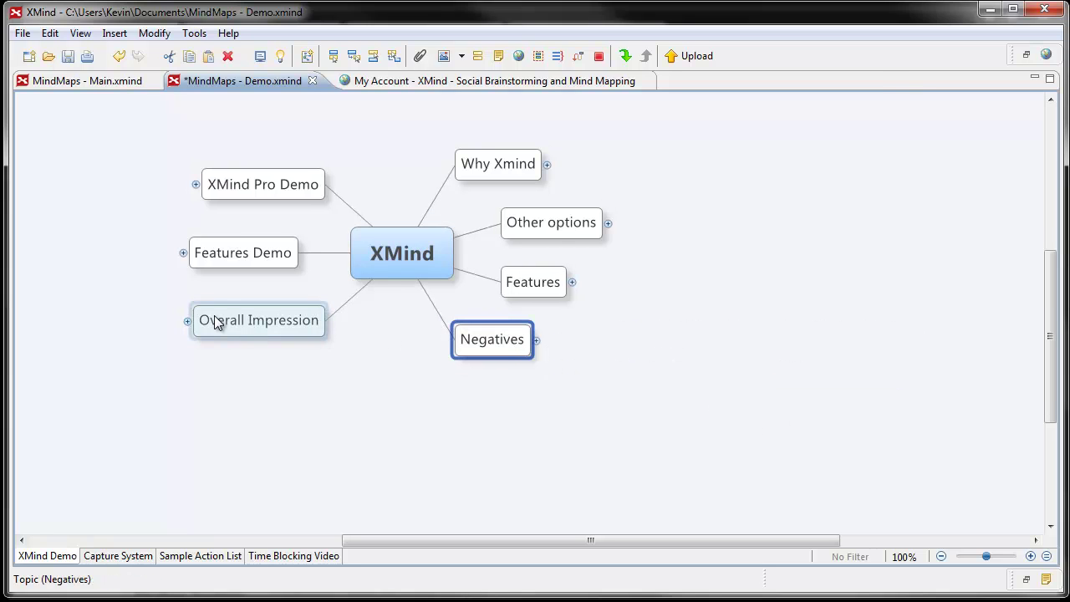
left_click(188, 321)
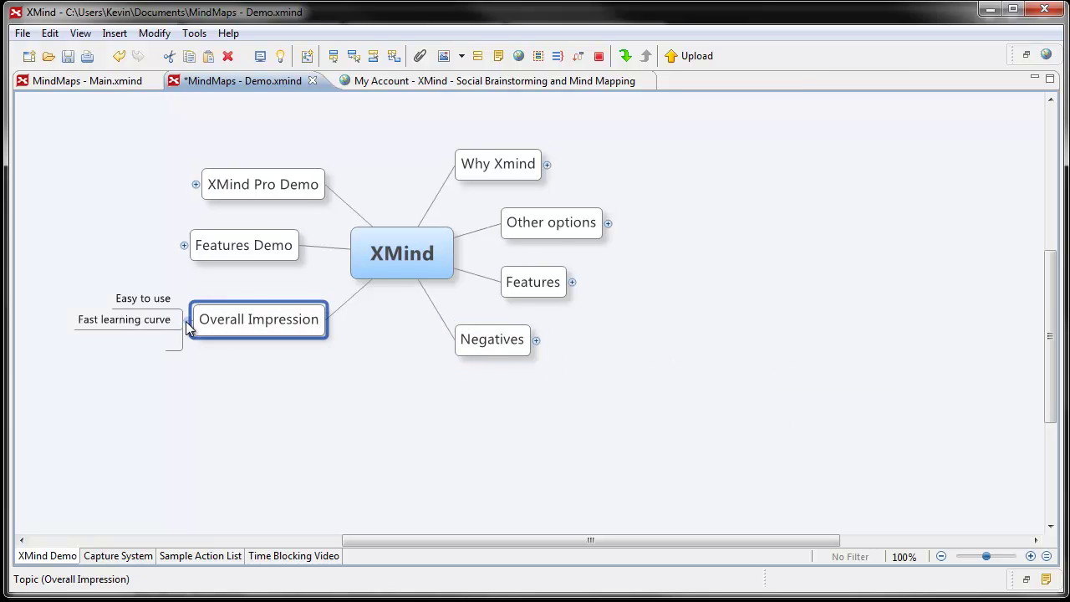
left_click(143, 321)
key("Delete")
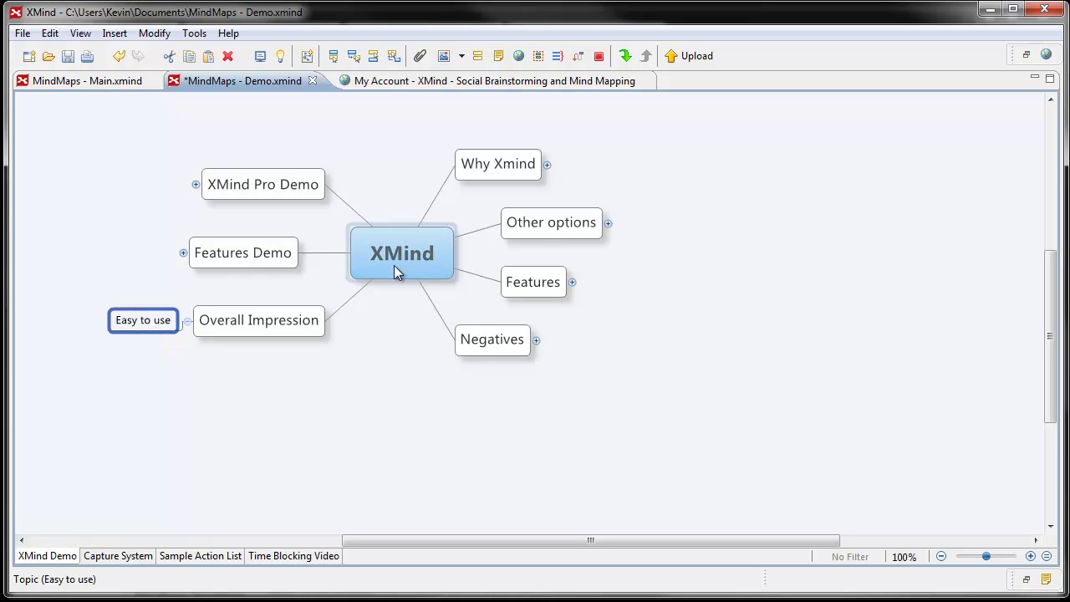
left_click_drag(397, 335, 539, 340)
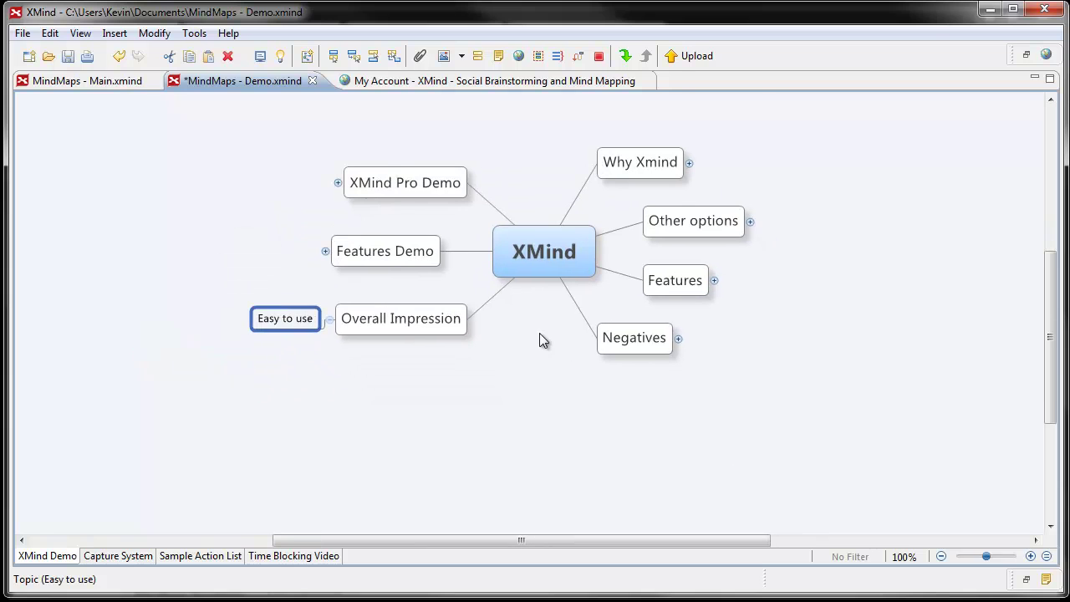
left_click(560, 265)
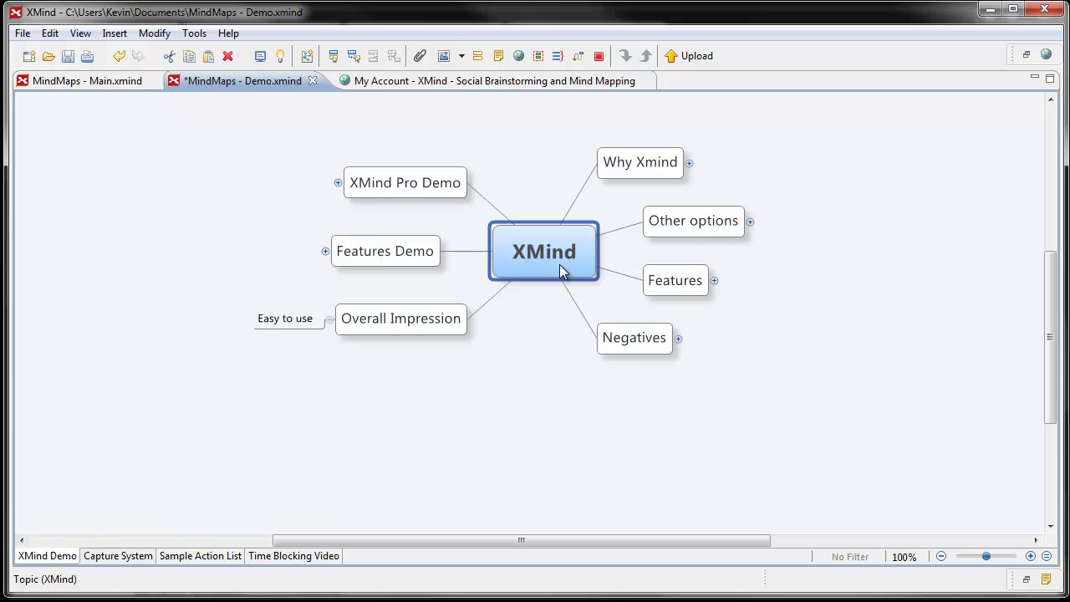